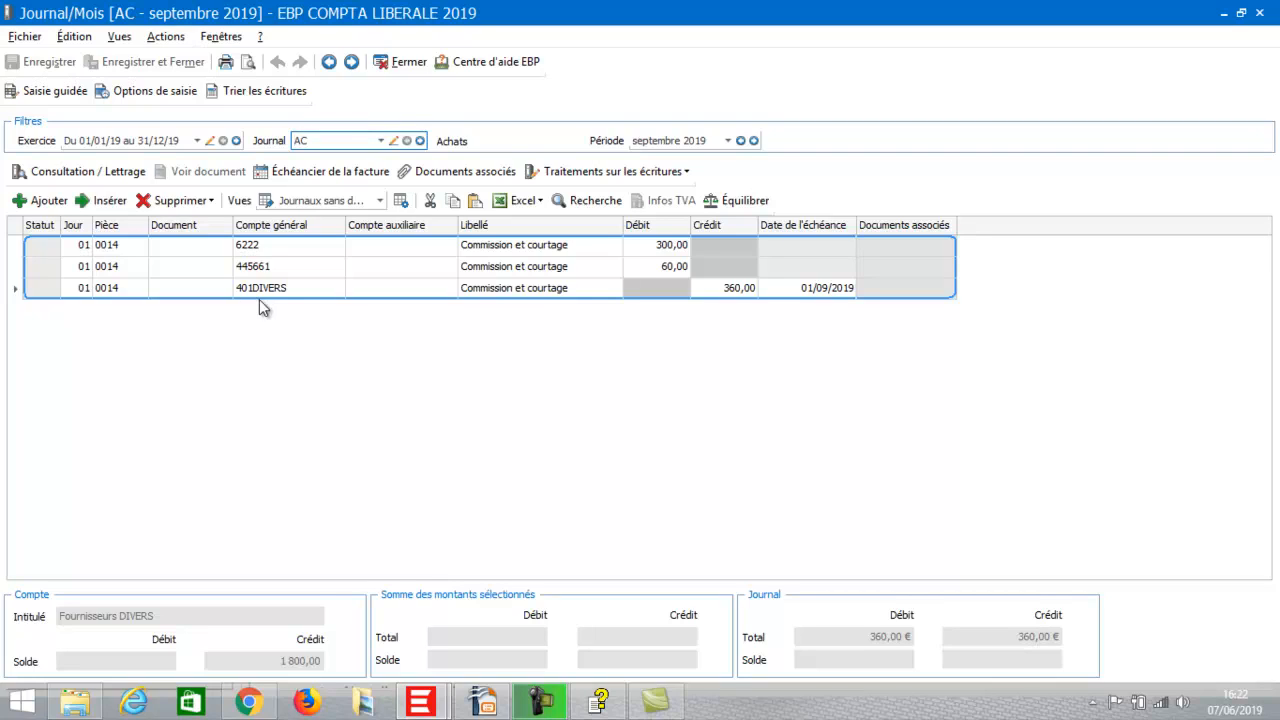
# Add entry 0015 with a 1 000,00 debit to newly created account 2081 'Site internet'.
pyautogui.click(45, 203)
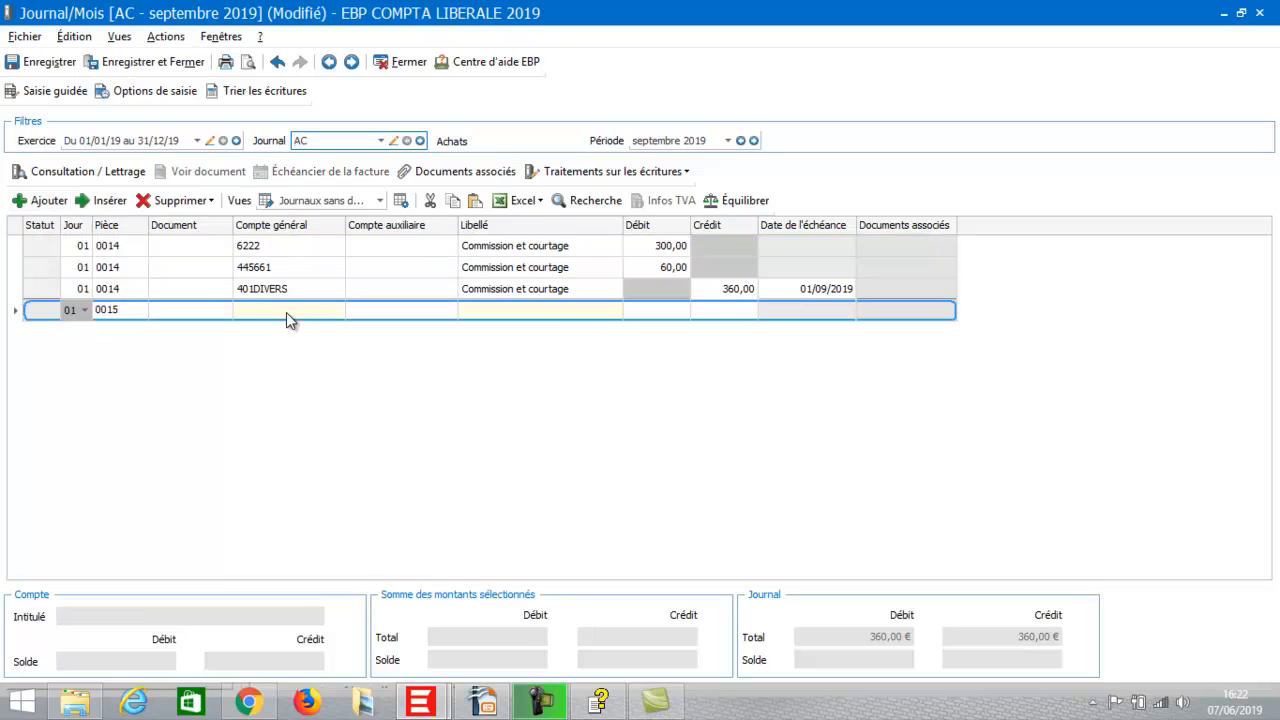
pyautogui.click(286, 312)
pyautogui.click(286, 311)
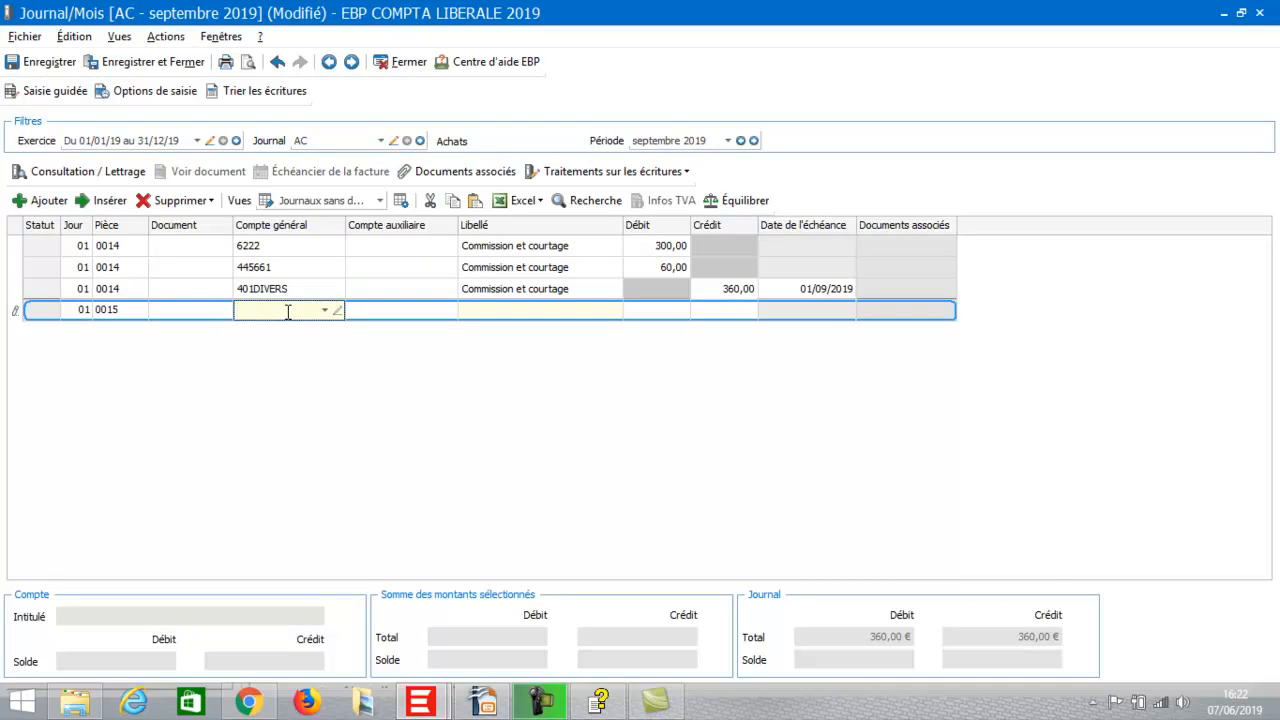
pyautogui.write('21')
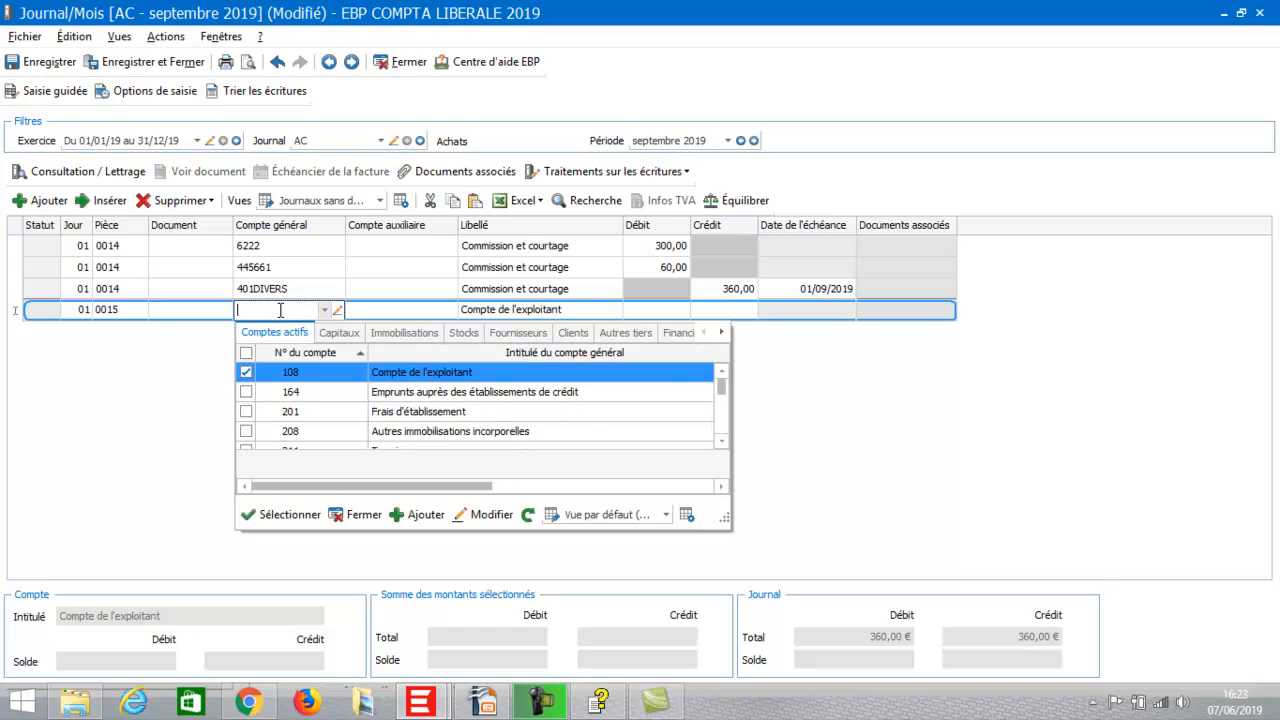
pyautogui.write('20')
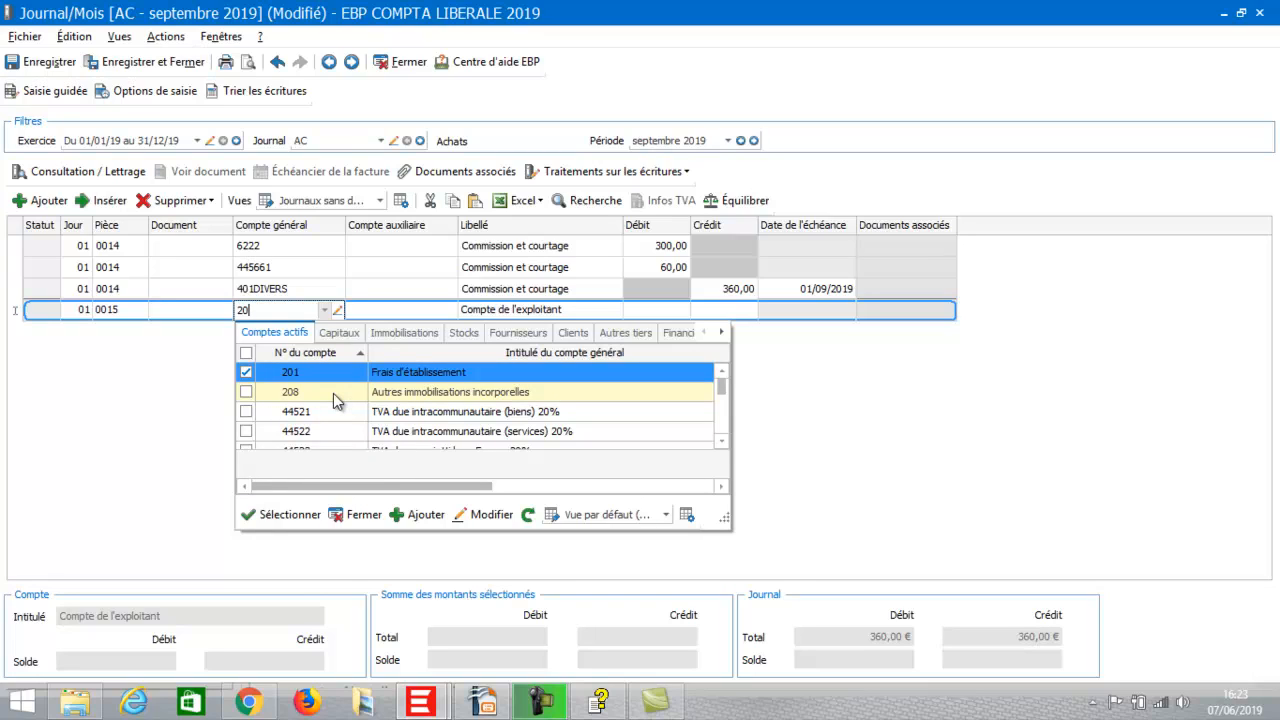
pyautogui.click(425, 515)
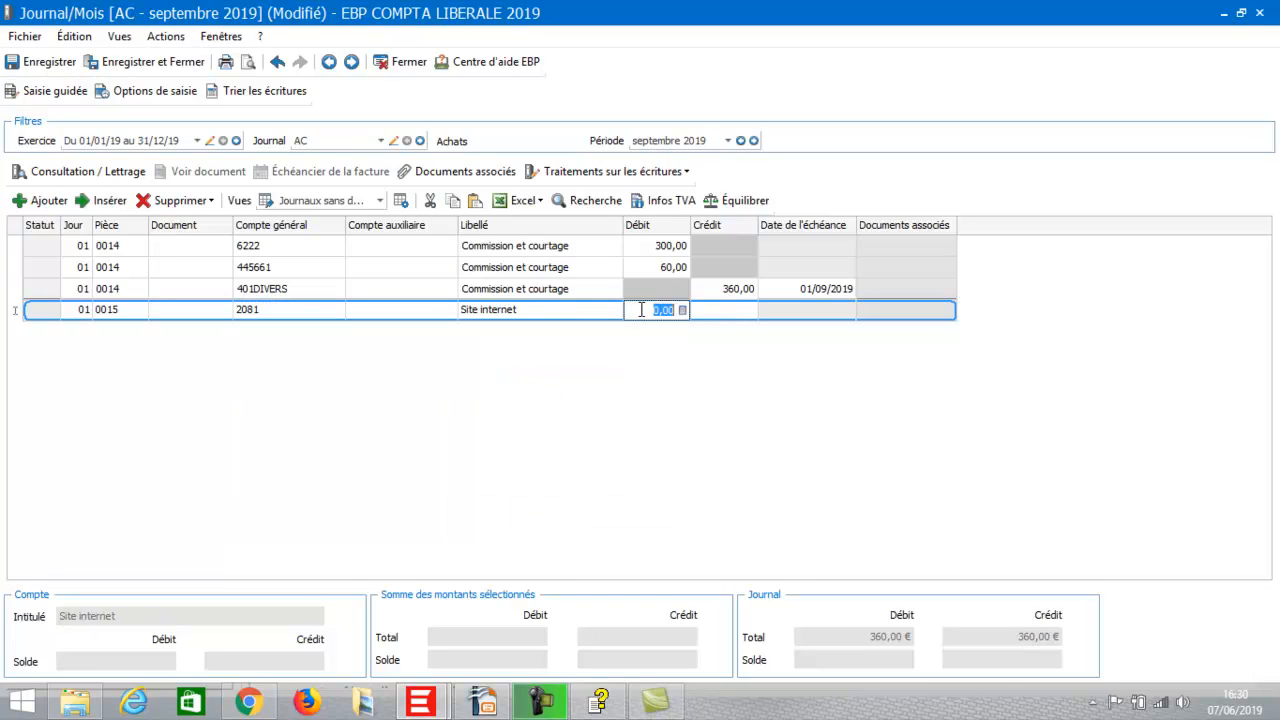
pyautogui.write('1000')
pyautogui.press('Return')
pyautogui.press('Return')
pyautogui.press('Return')
pyautogui.press('Return')
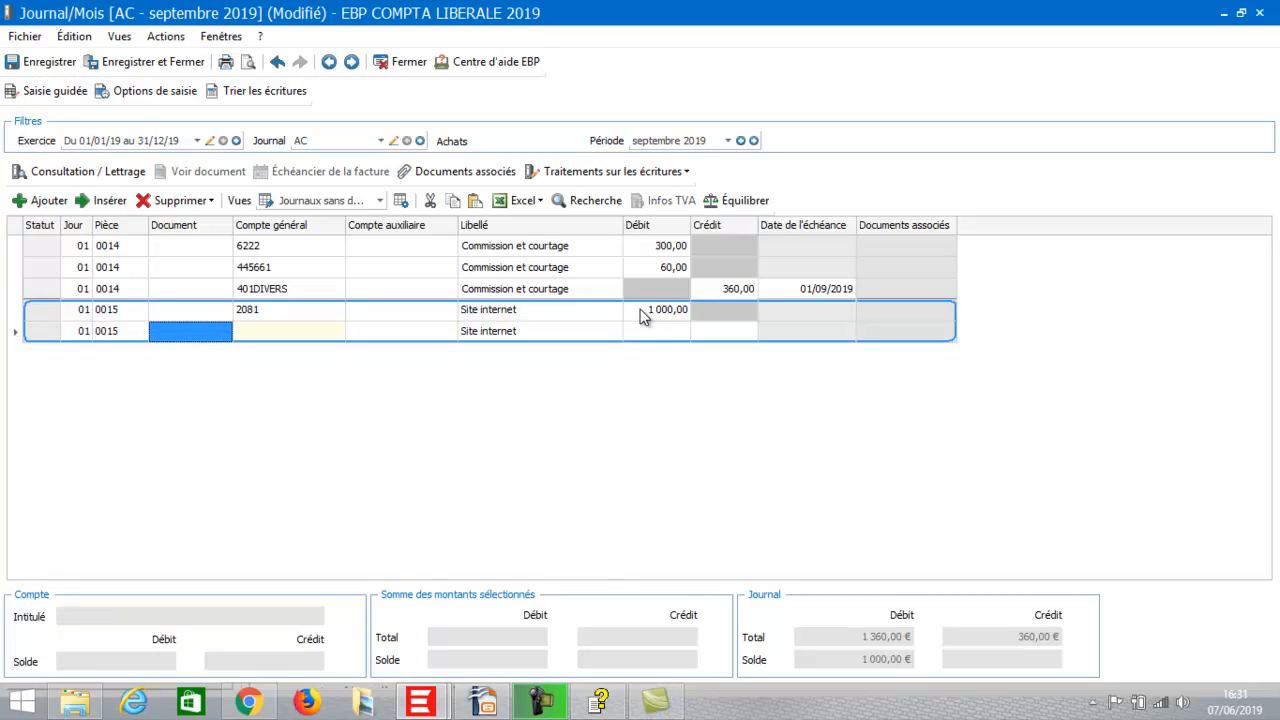
# Add a 200,00 VAT debit line on account 445621 to entry 0015.
pyautogui.click(278, 337)
pyautogui.write('445')
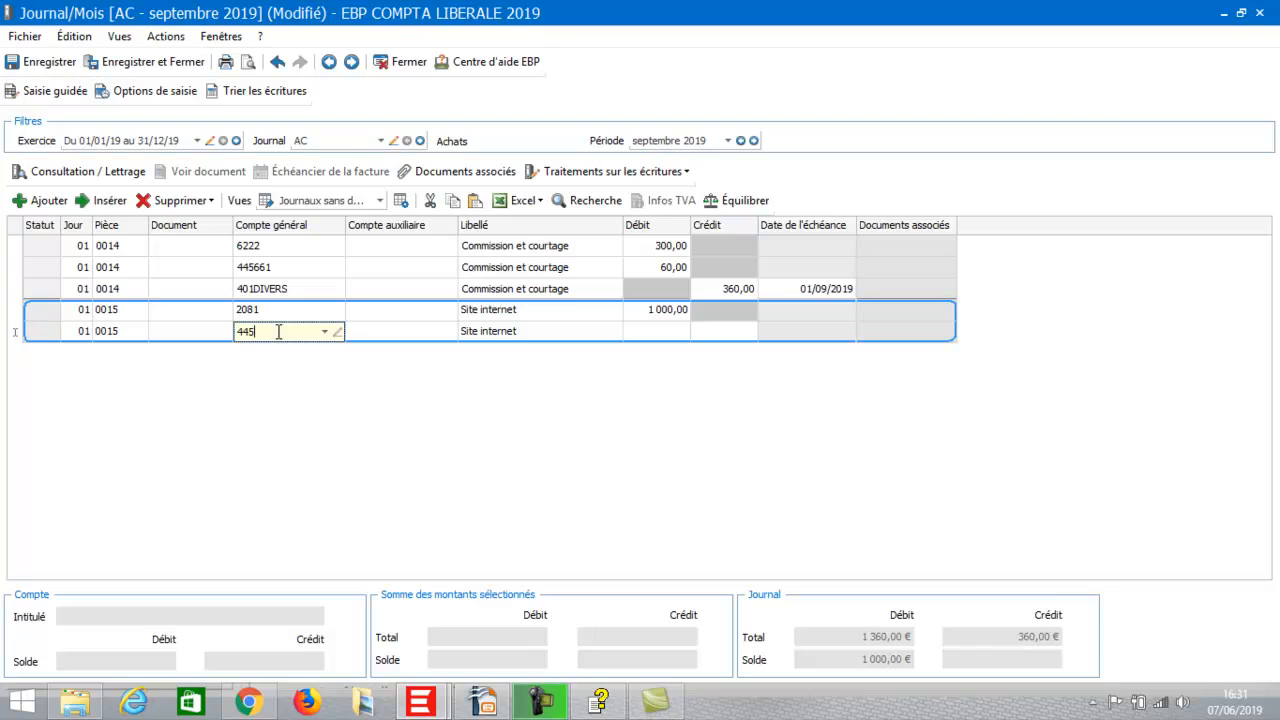
pyautogui.write('66')
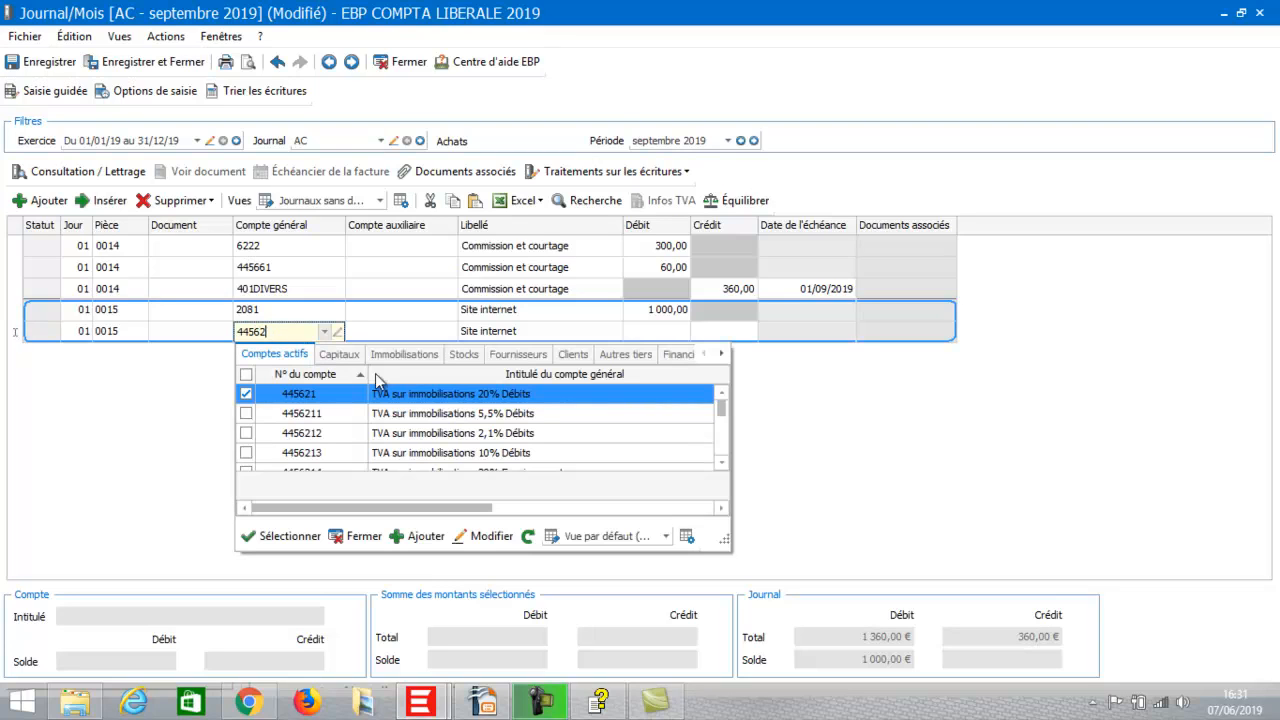
pyautogui.click(403, 395)
pyautogui.press('Return')
pyautogui.press('Return')
pyautogui.press('Return')
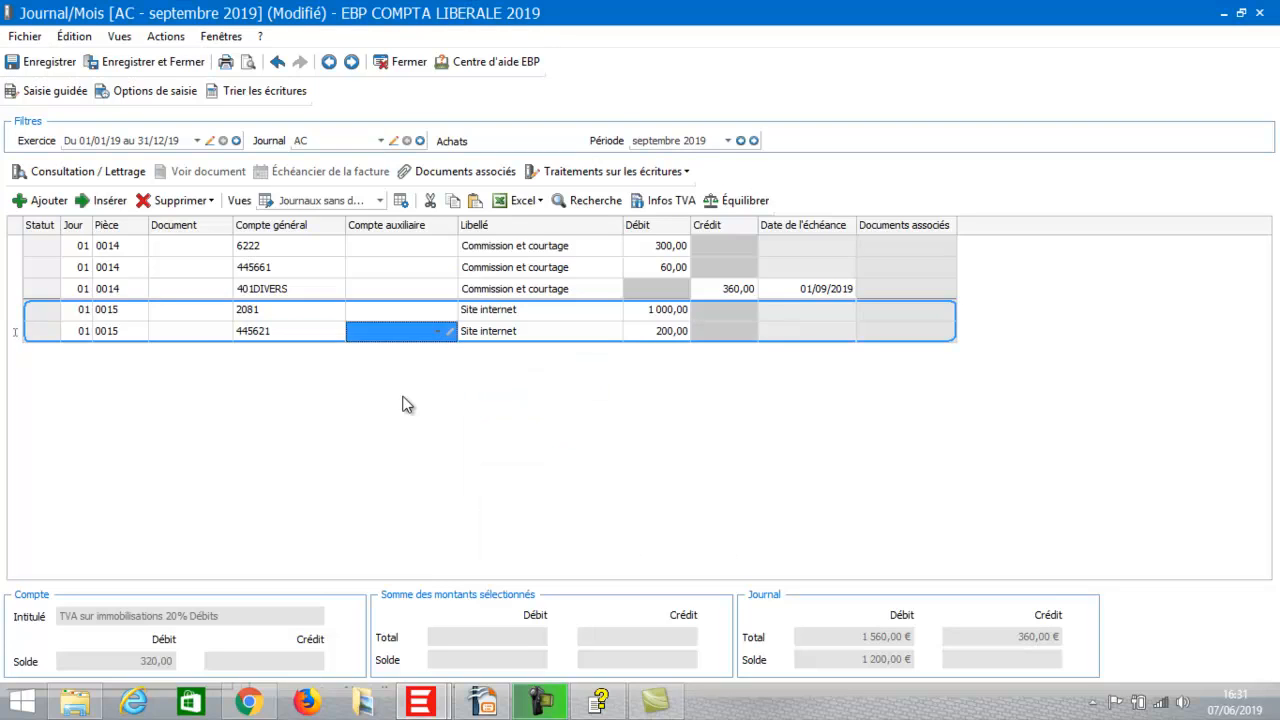
pyautogui.press('Return')
pyautogui.press('Return')
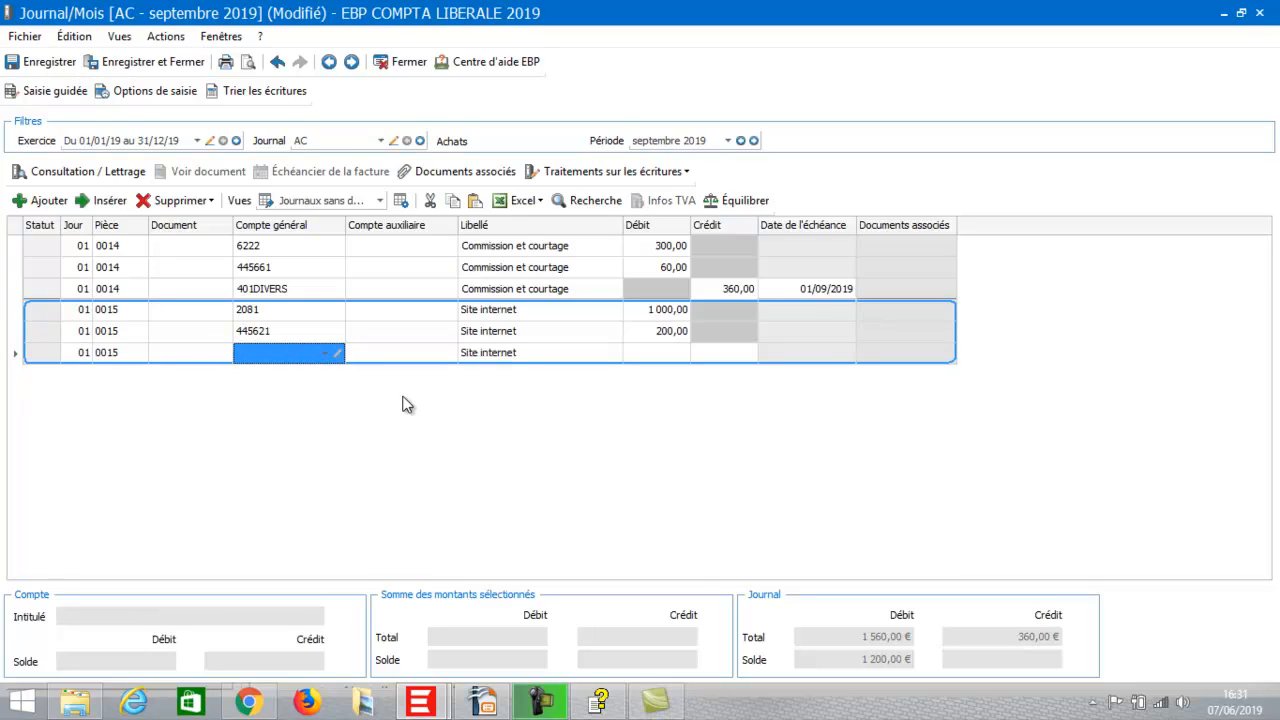
# Balance entry 0015 with a 1 200,00 credit to supplier account 401DIVERS.
pyautogui.click(258, 362)
pyautogui.write('401')
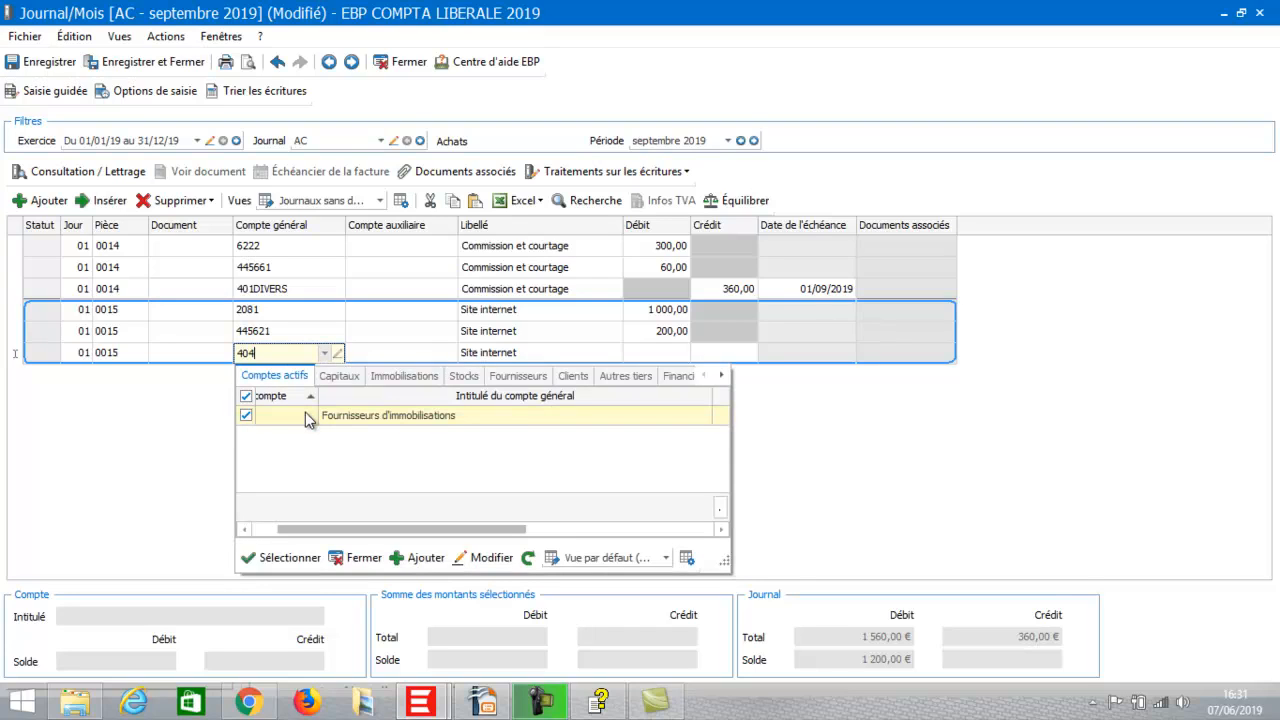
pyautogui.press('BackSpace')
pyautogui.write('1')
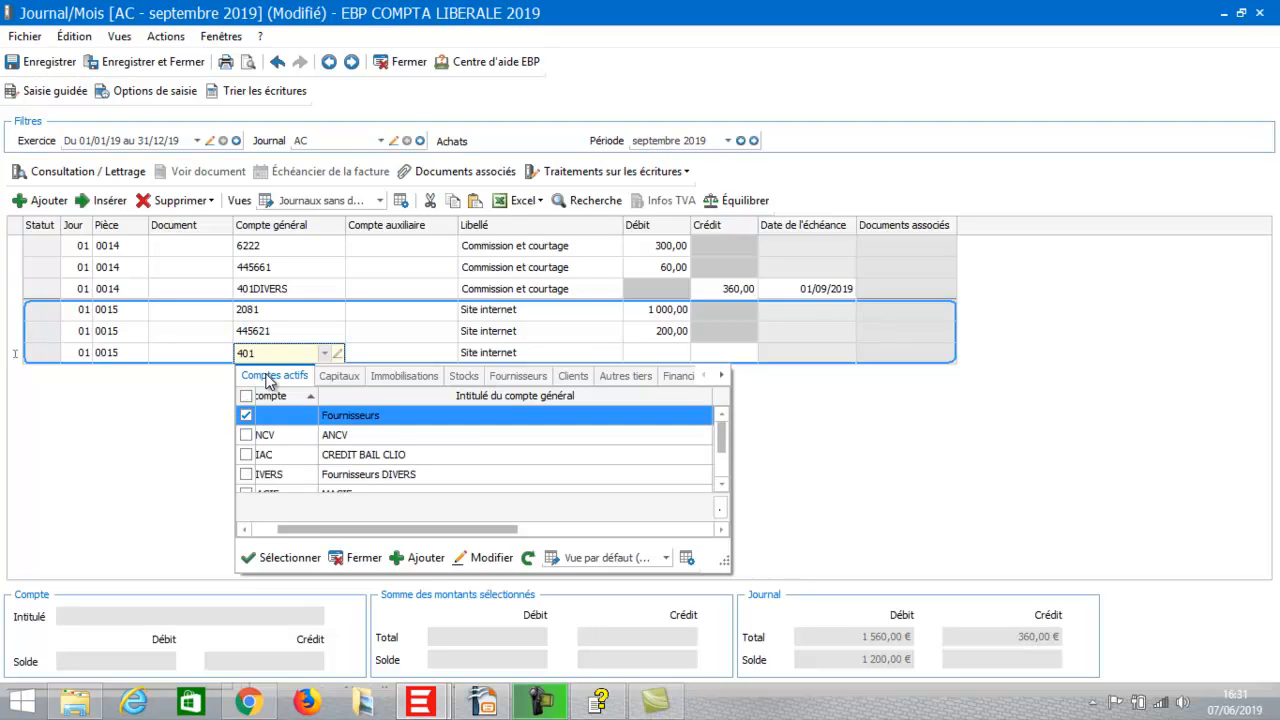
pyautogui.doubleClick(350, 474)
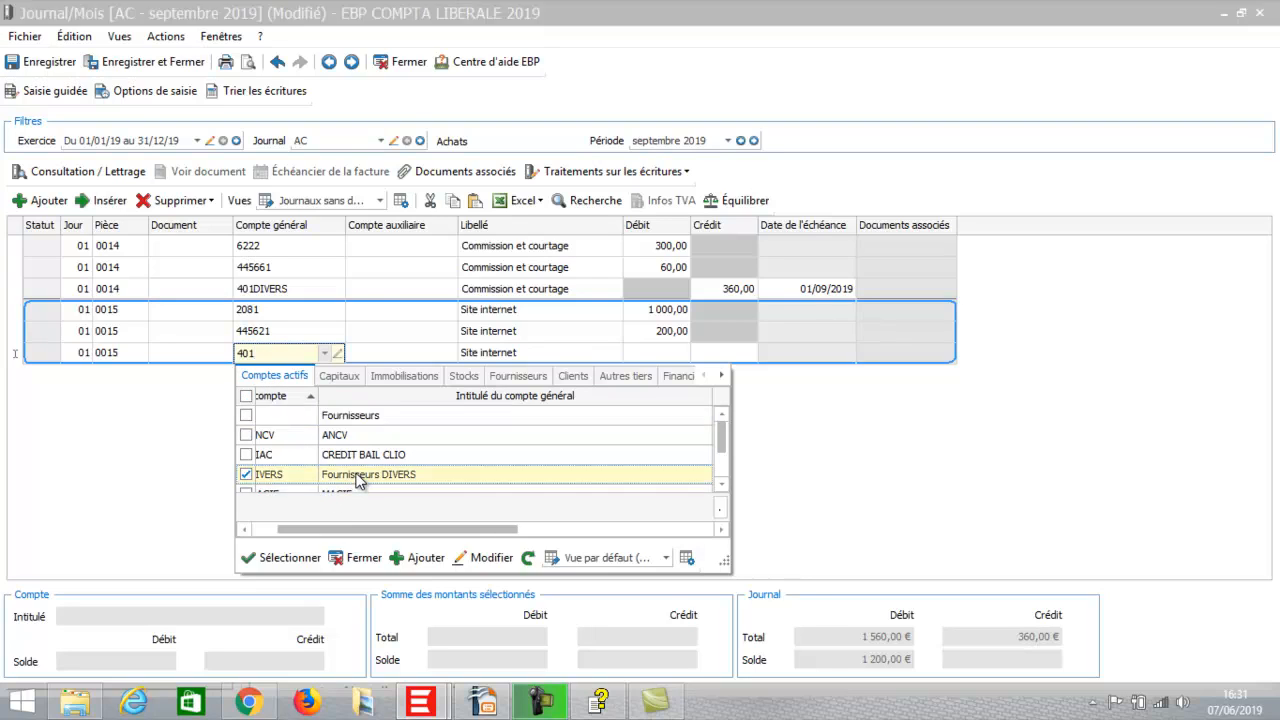
pyautogui.click(736, 202)
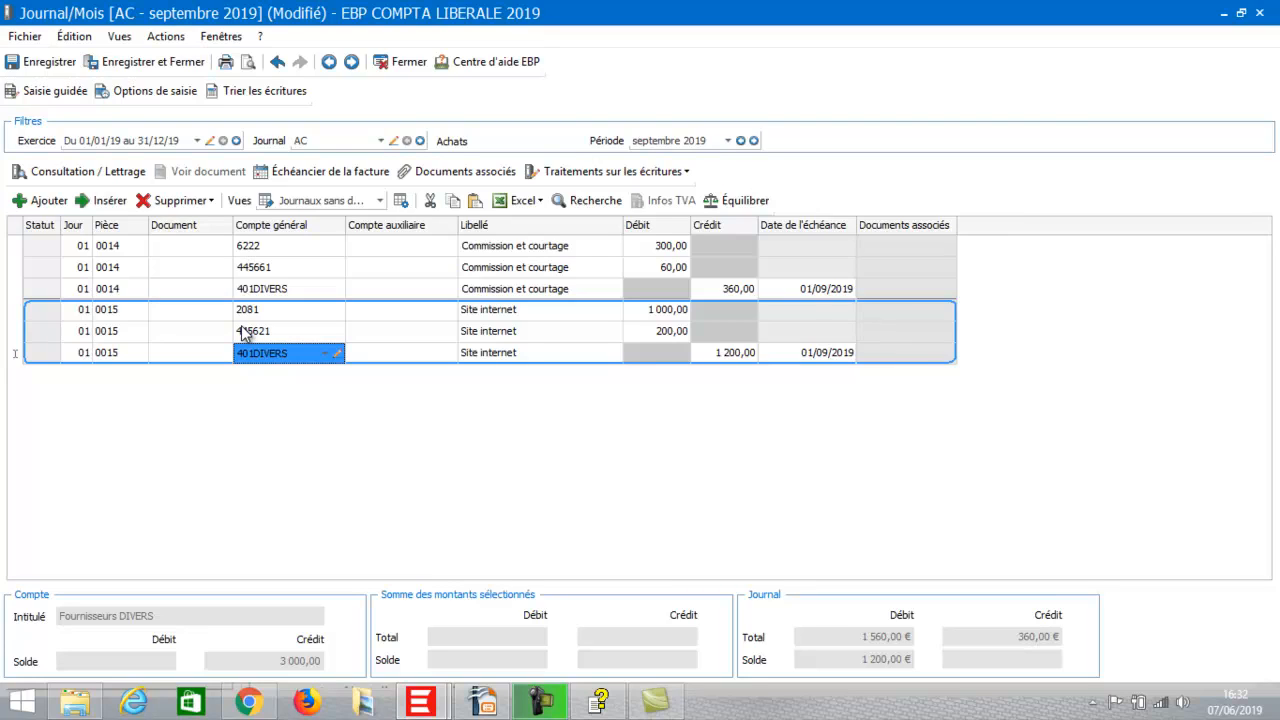
# Add a new line for piece 0016 and enter general account 623.
pyautogui.click(40, 202)
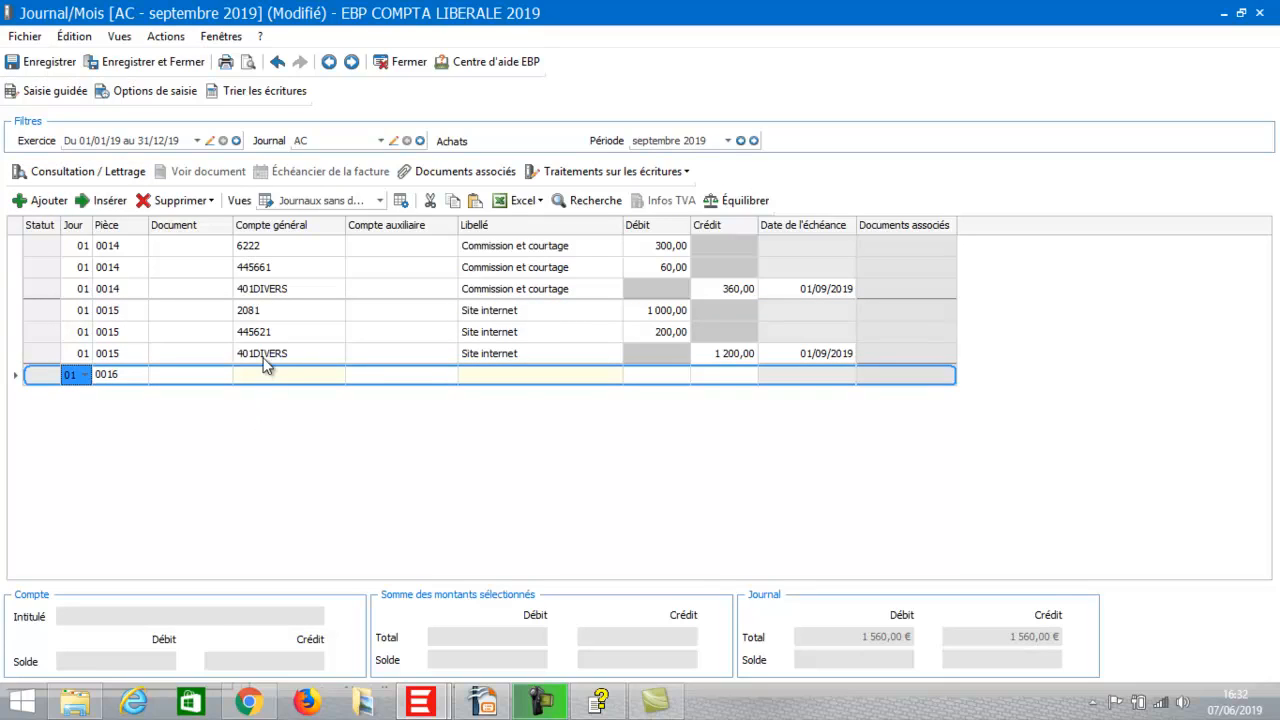
pyautogui.click(266, 380)
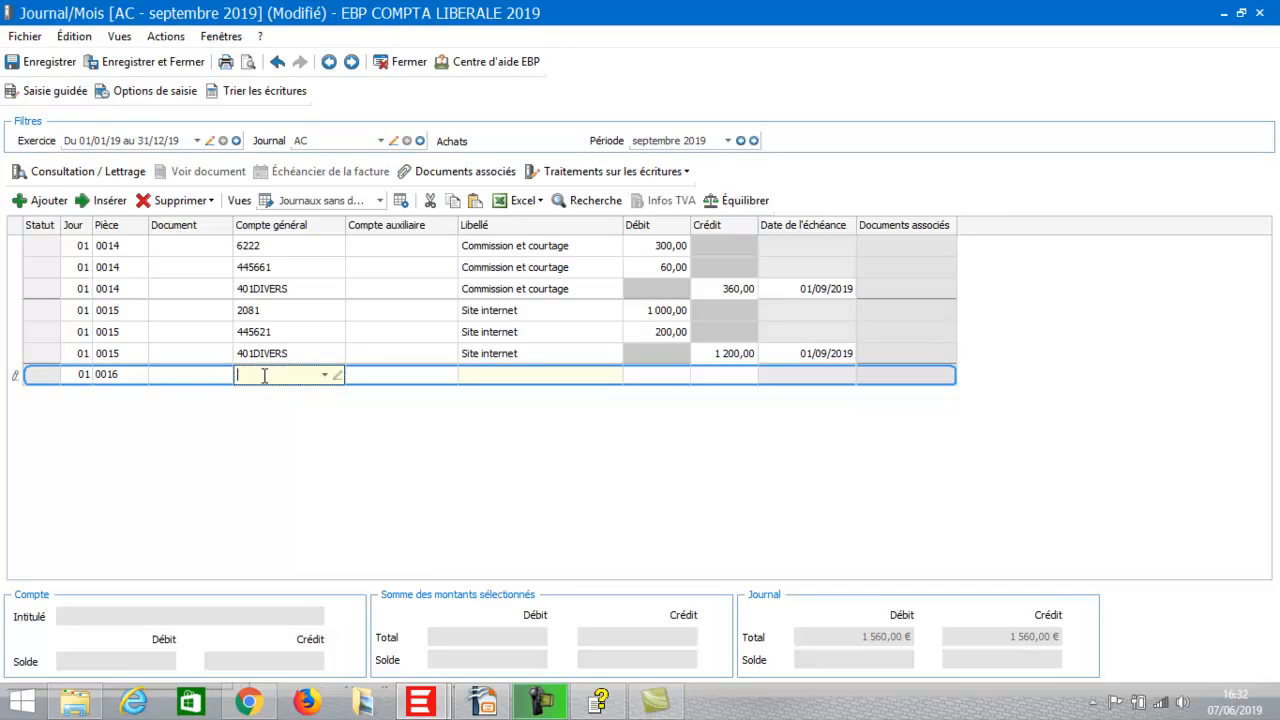
pyautogui.write('6')
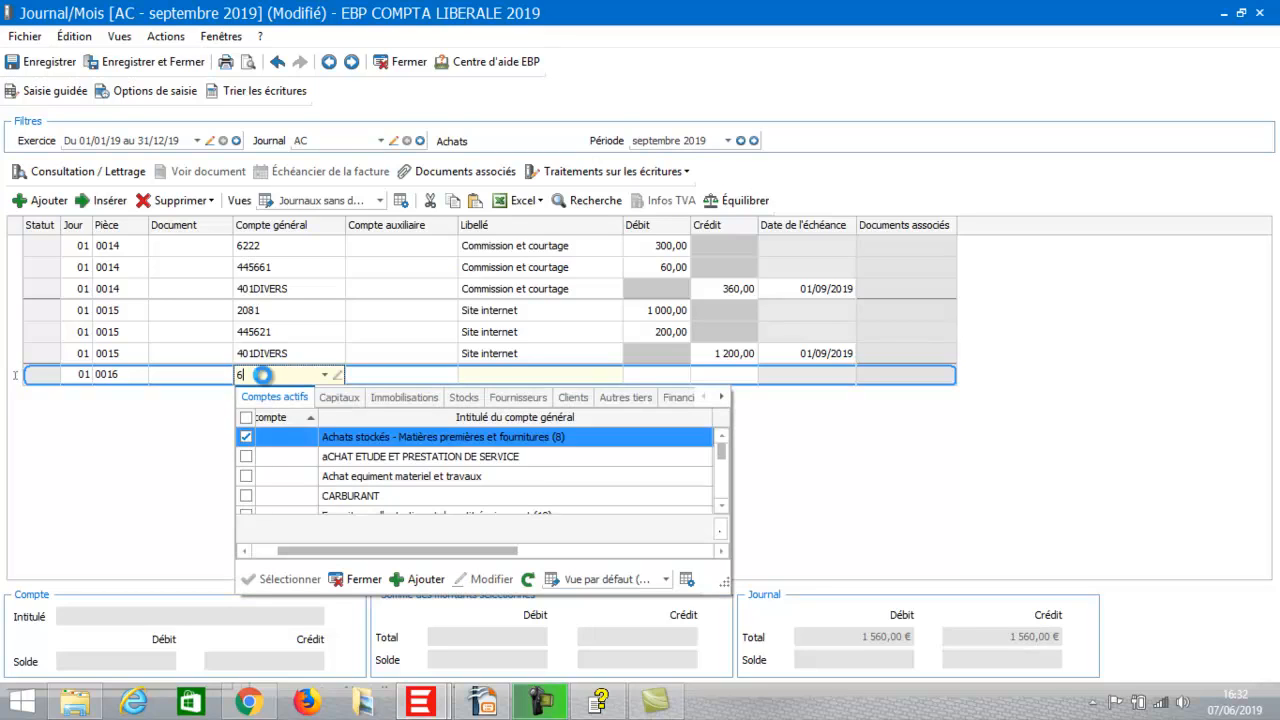
pyautogui.write('23')
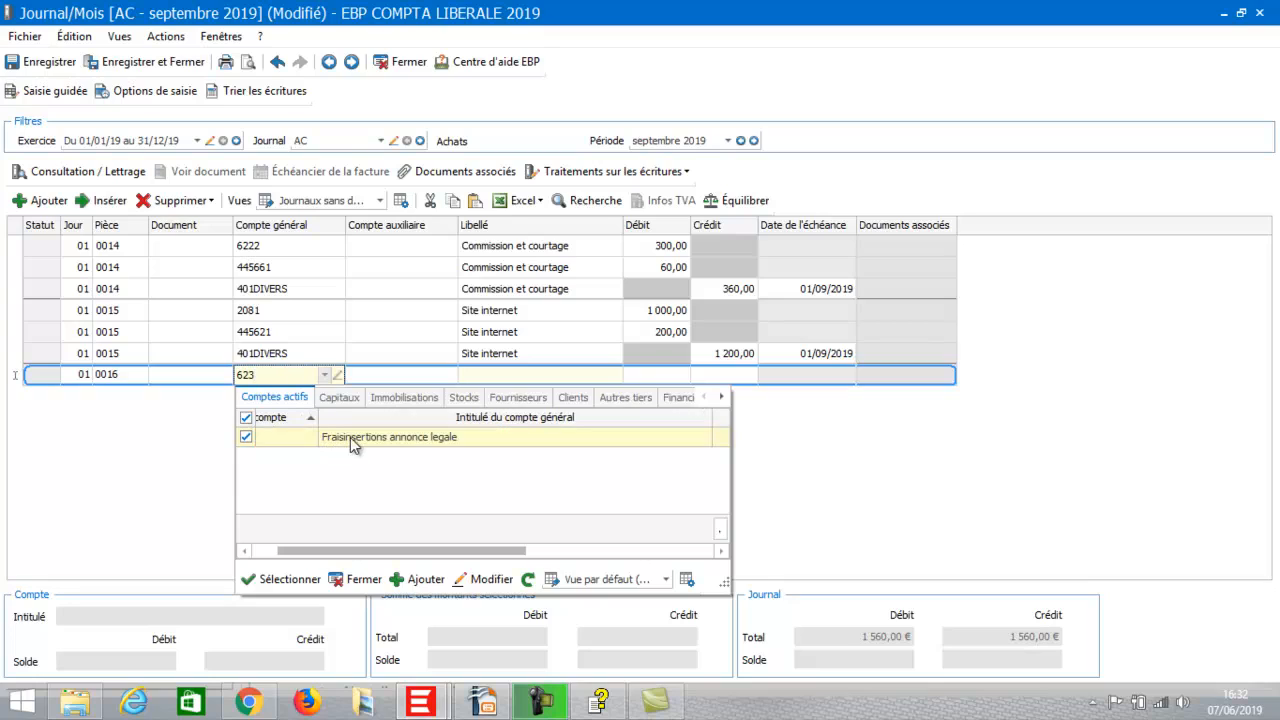
# Create account 6231 'Publicite internet' and assign it to the first 0016 line.
pyautogui.click(424, 579)
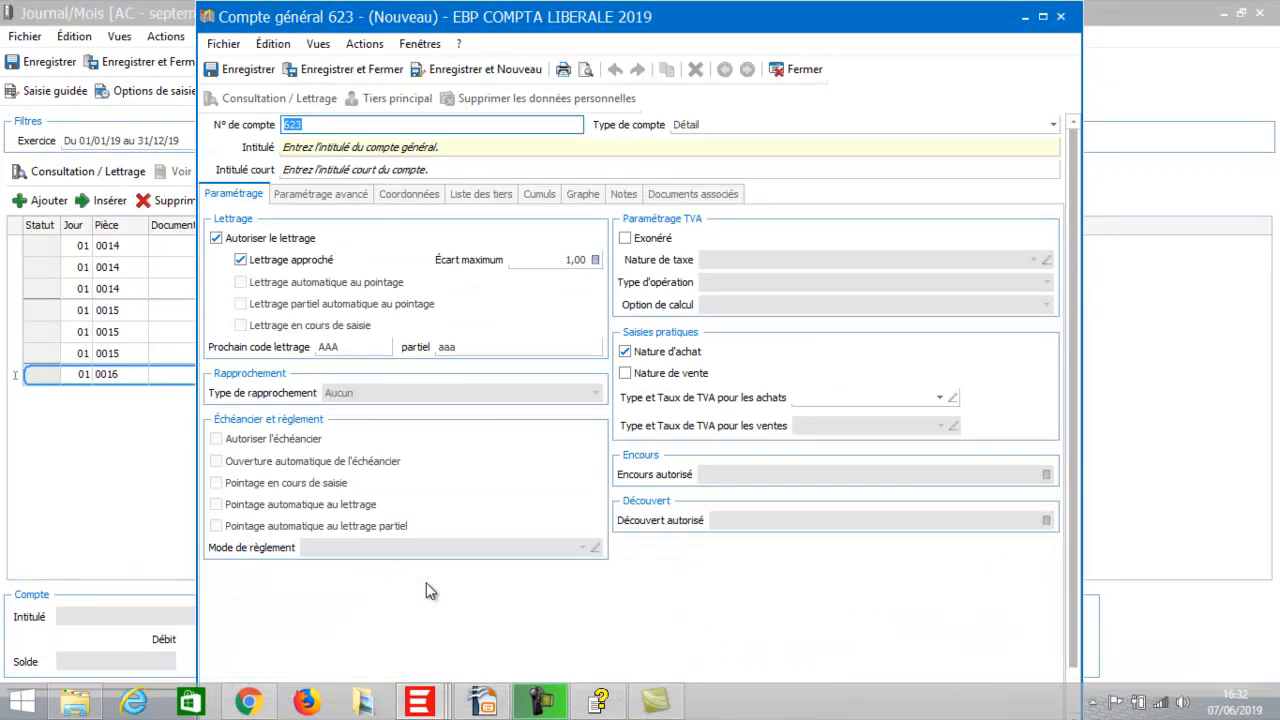
pyautogui.click(330, 124)
pyautogui.write('1')
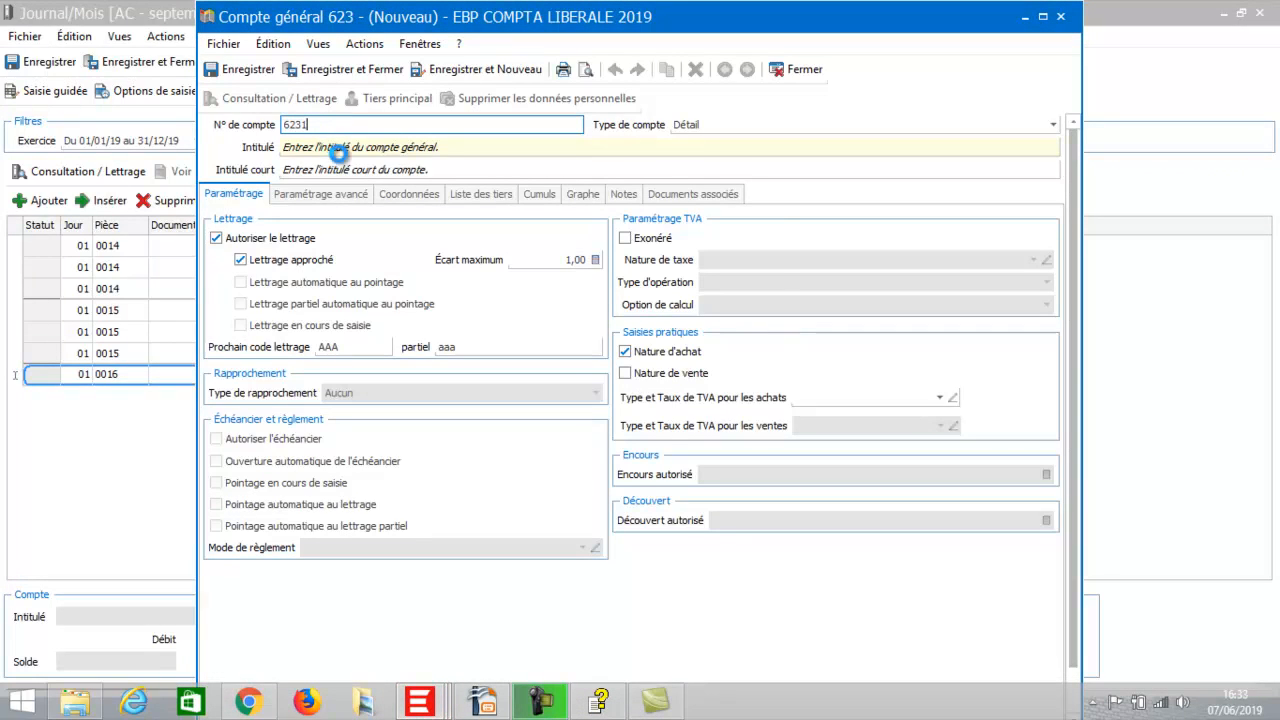
pyautogui.click(338, 152)
pyautogui.click(405, 330)
pyautogui.click(363, 146)
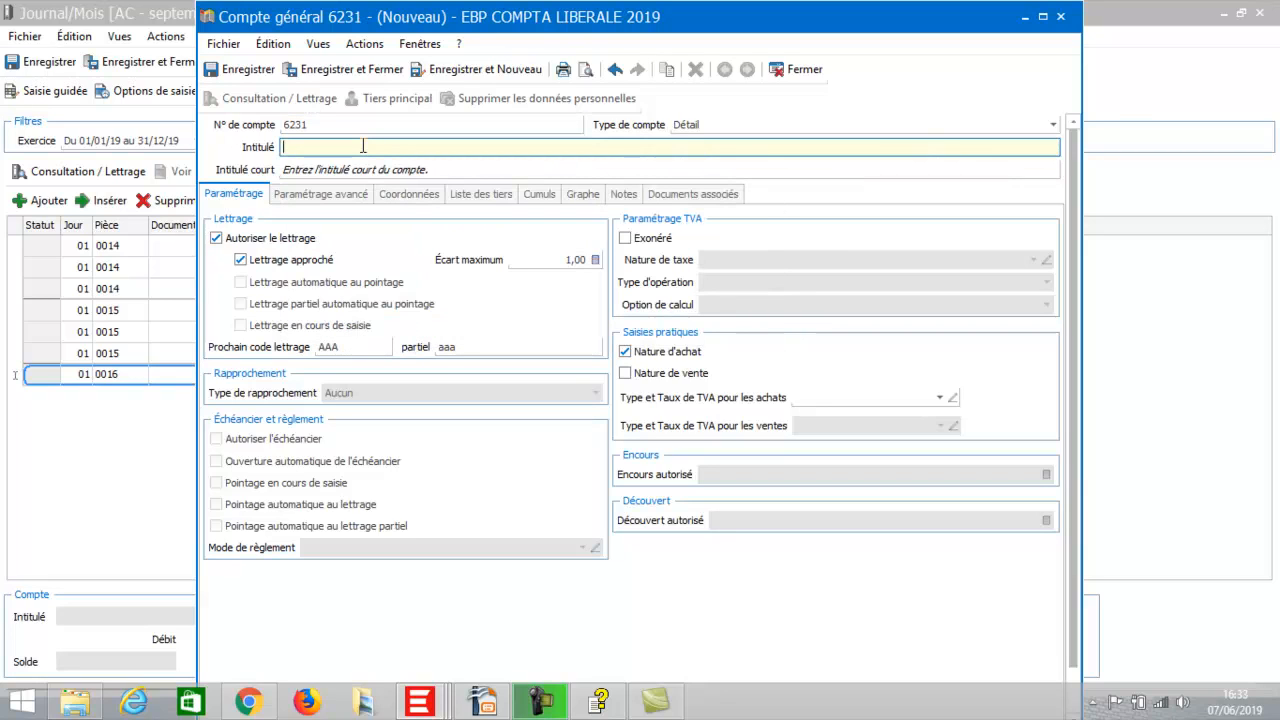
pyautogui.write('pUBLI')
pyautogui.write('C')
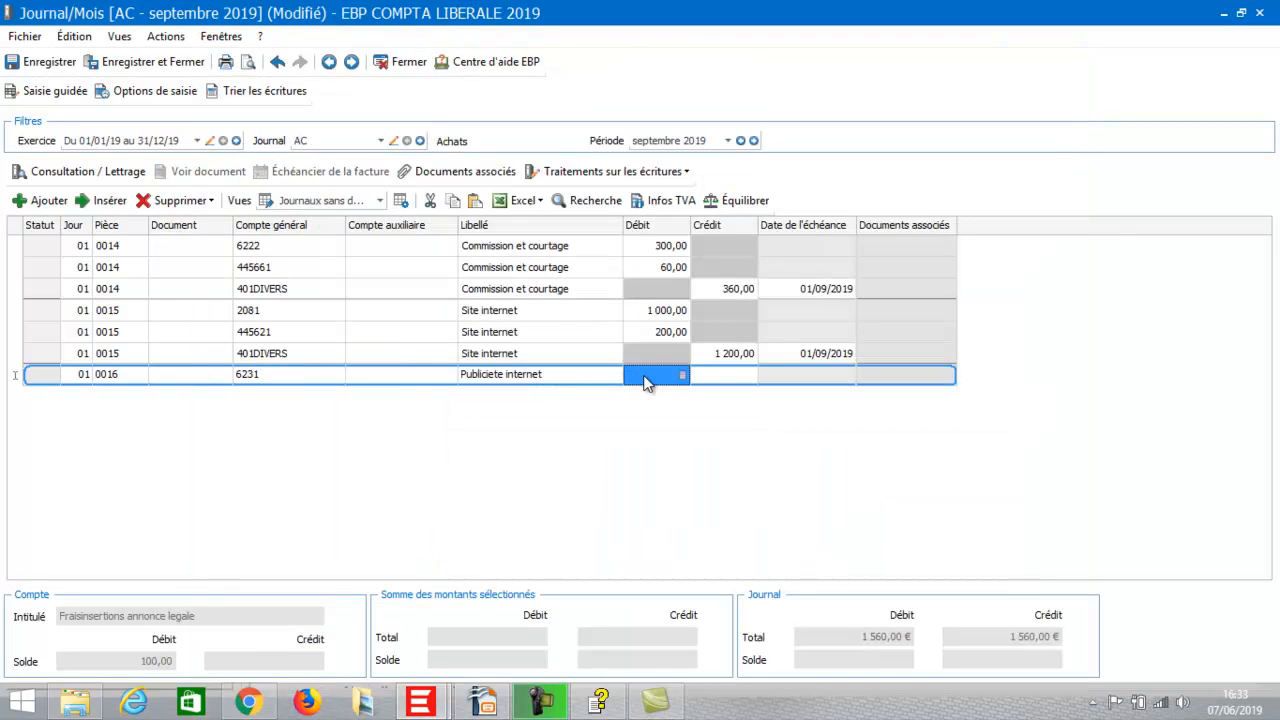
pyautogui.click(645, 376)
# Debit 100,00 to 6231 and enter account 613 on the second 0016 line.
pyautogui.write('100')
pyautogui.press('Return')
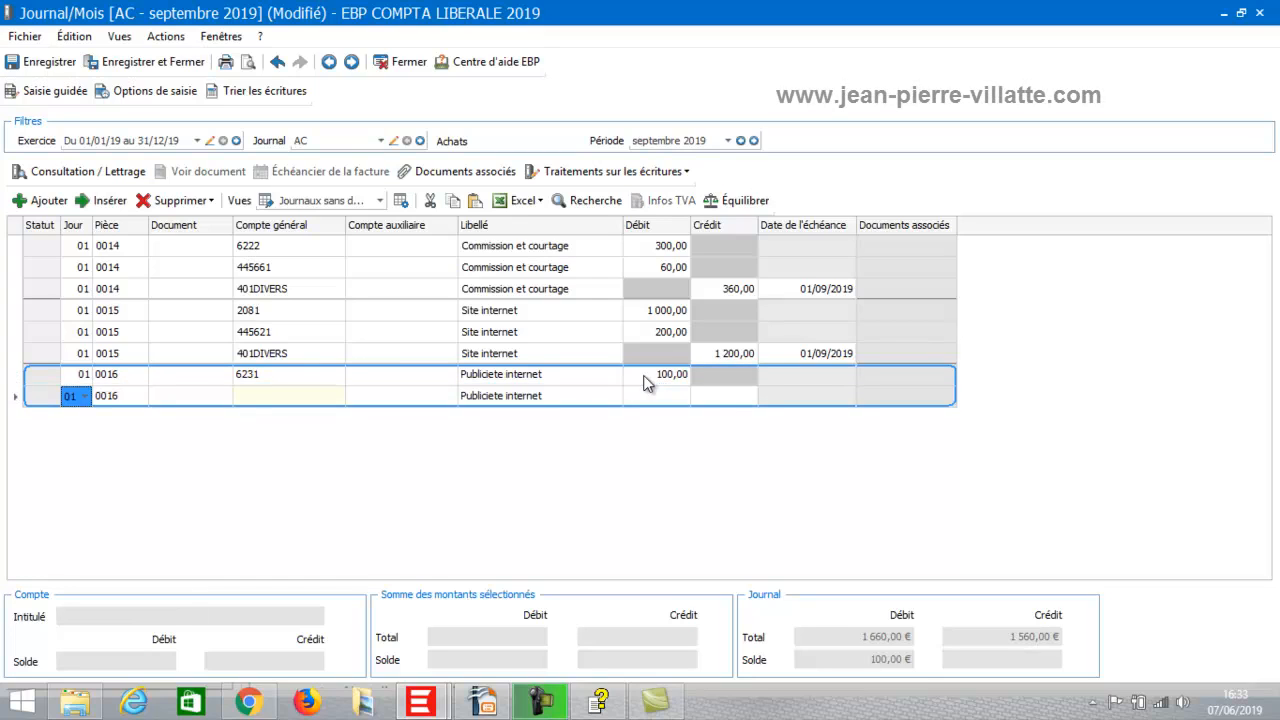
pyautogui.press('Return')
pyautogui.press('Return')
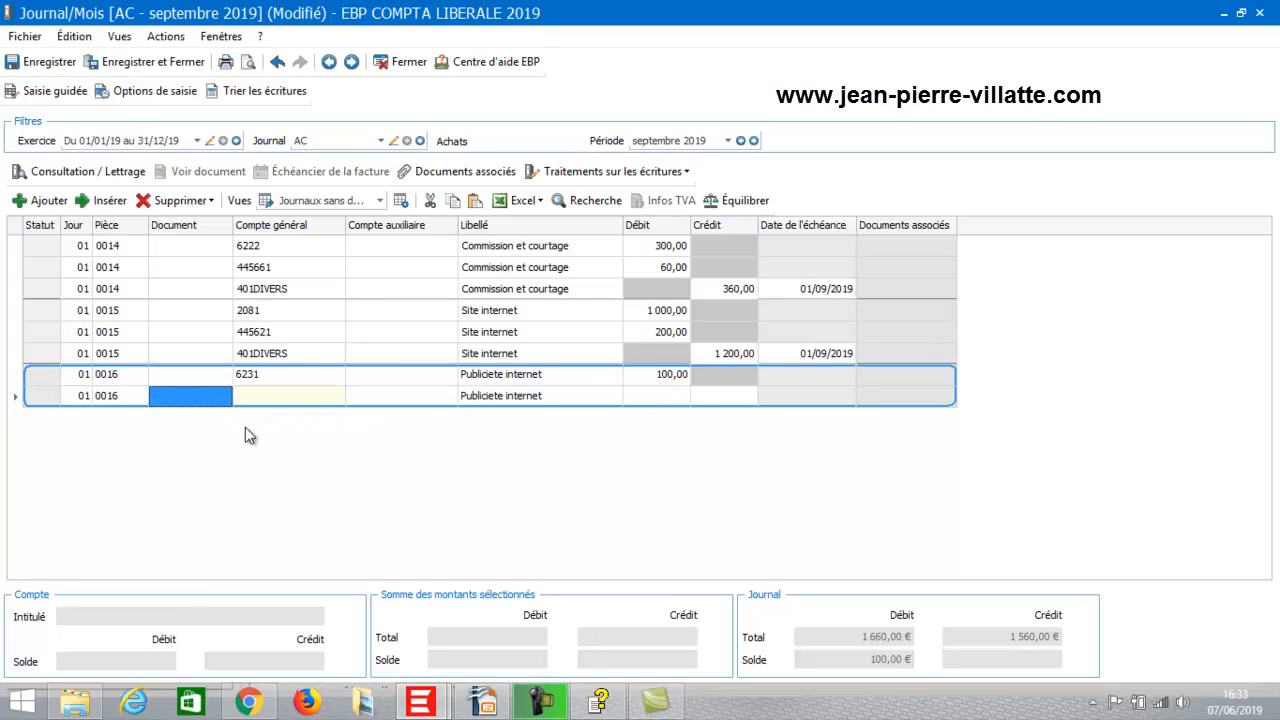
pyautogui.click(254, 397)
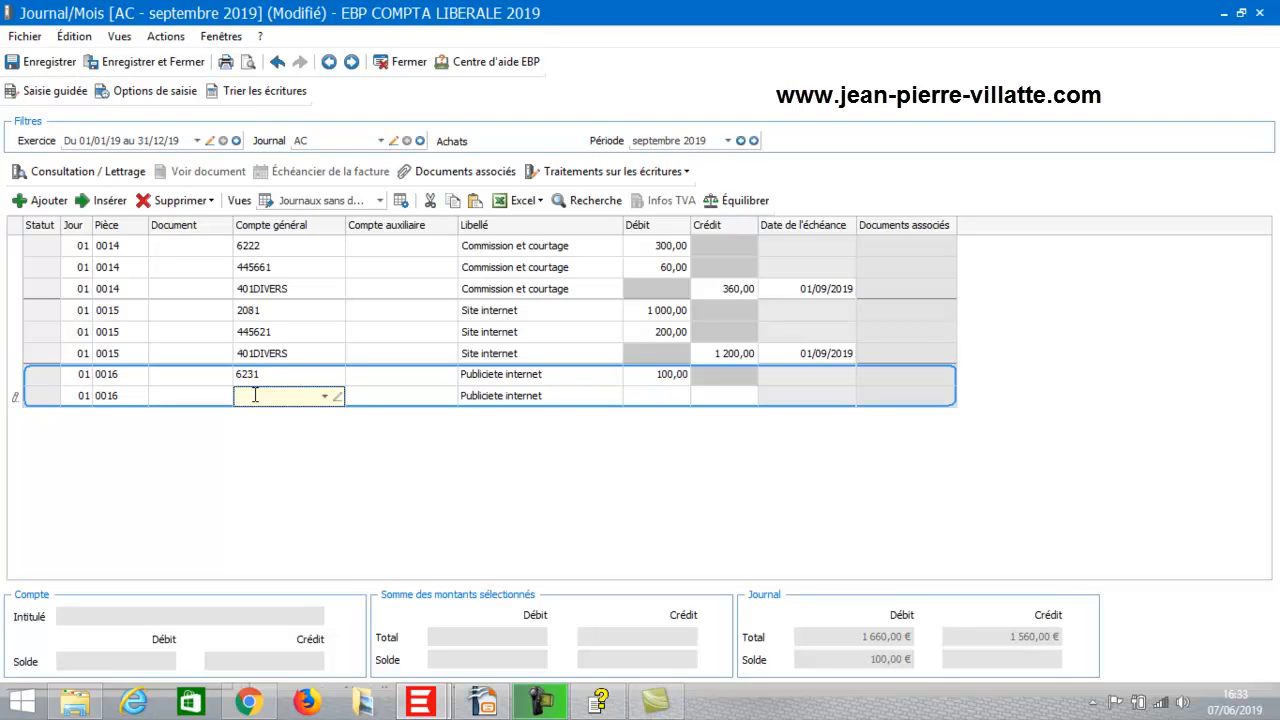
pyautogui.write('613')
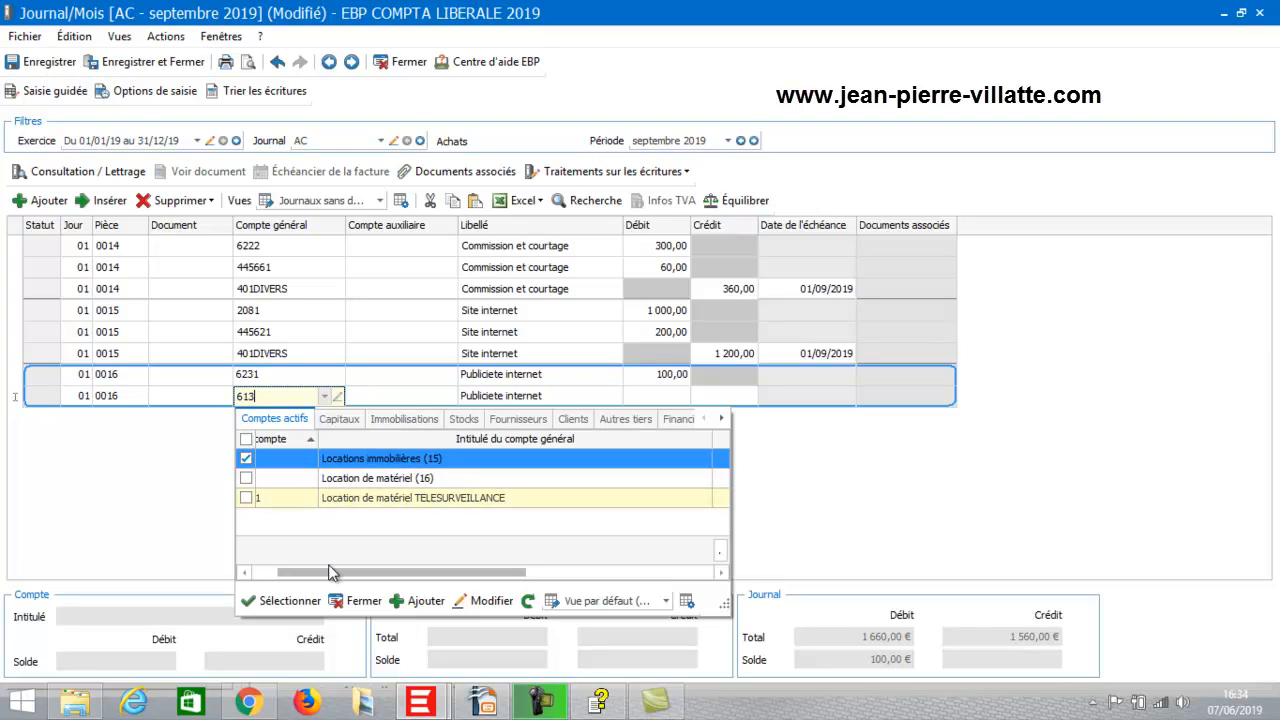
pyautogui.moveTo(333, 580); pyautogui.dragTo(288, 578)
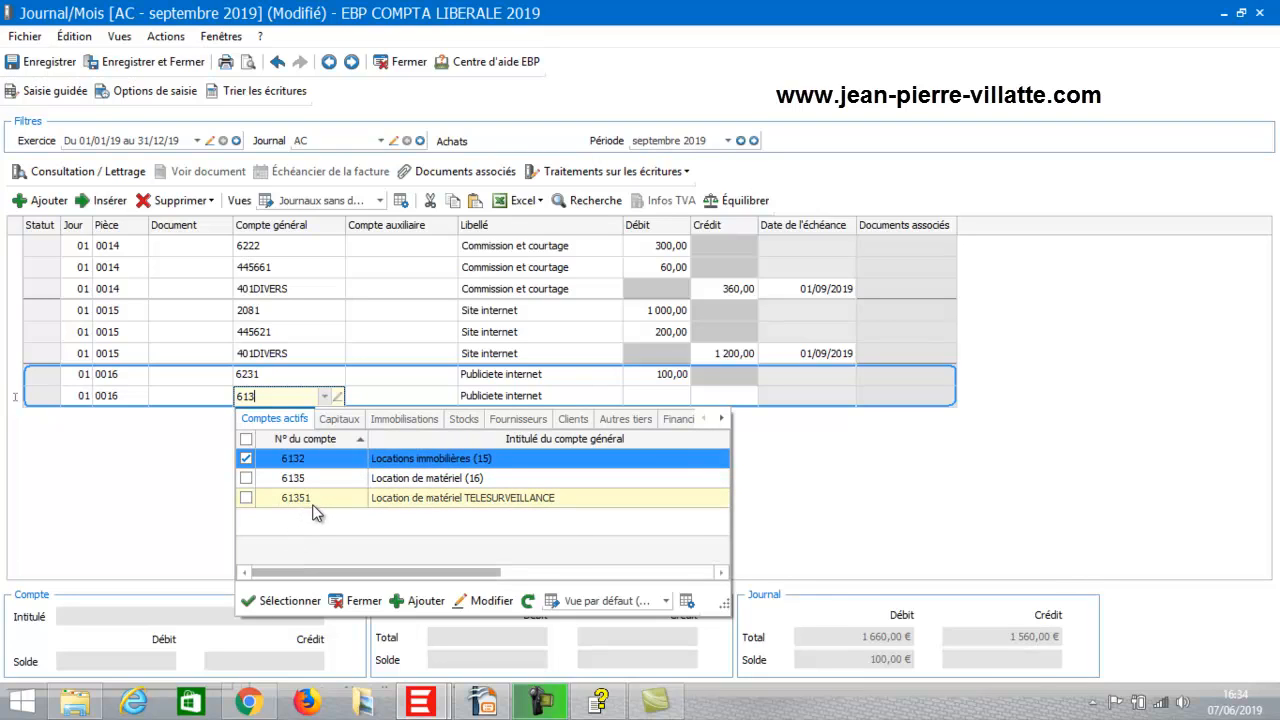
# Create general account 61352 titled 'HEBERGEMENT OVH' for the second 0016 line.
pyautogui.click(411, 600)
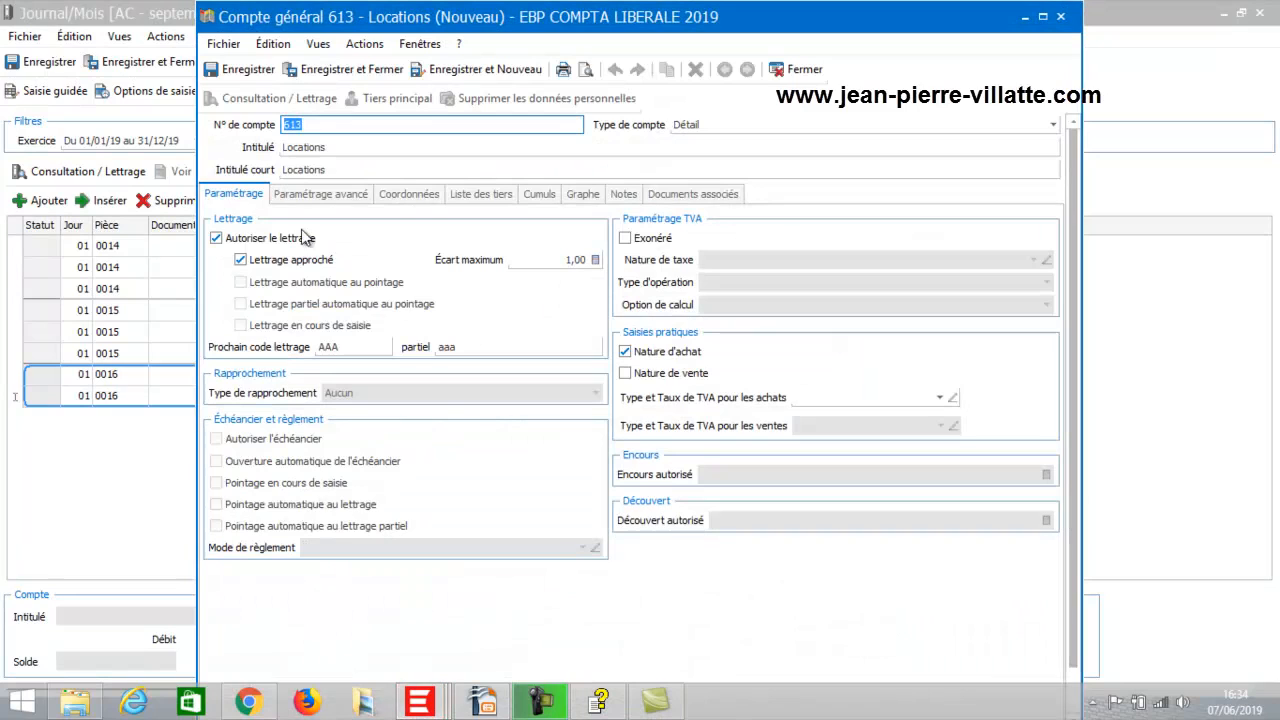
pyautogui.click(324, 124)
pyautogui.write('52')
pyautogui.click(324, 124)
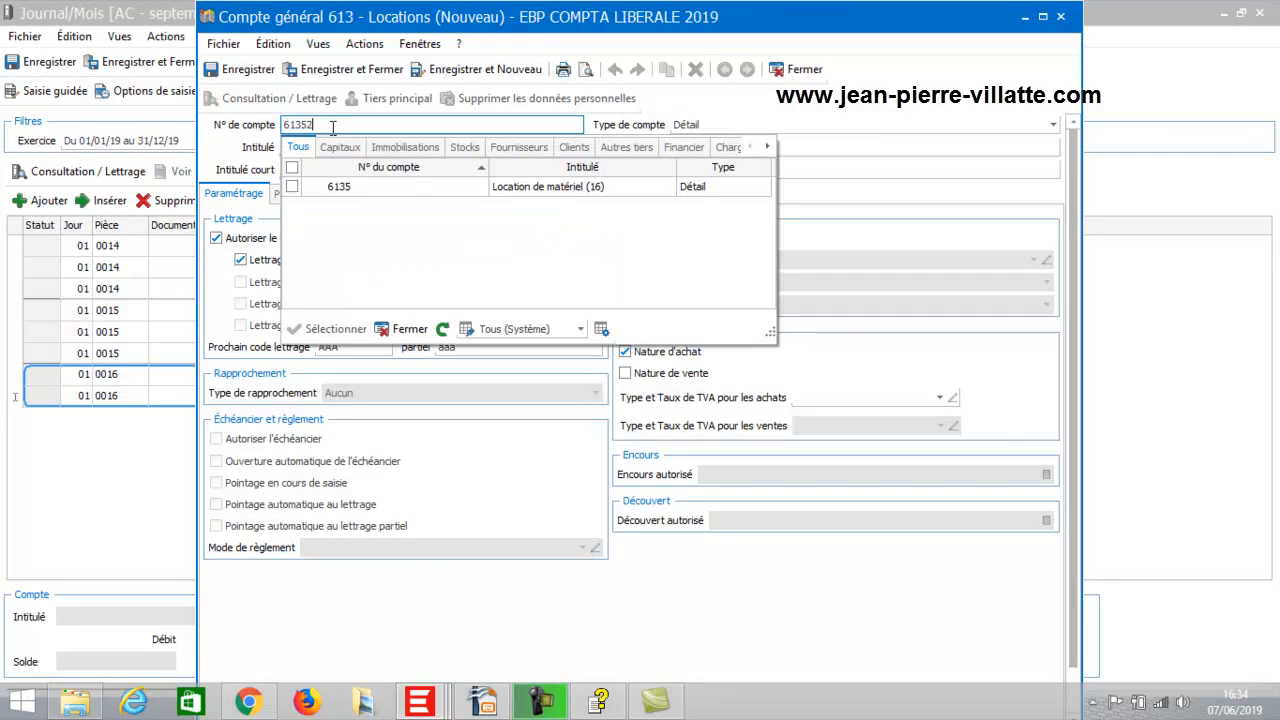
pyautogui.click(407, 330)
pyautogui.doubleClick(363, 147)
pyautogui.write('HEBERGEMENT OTH')
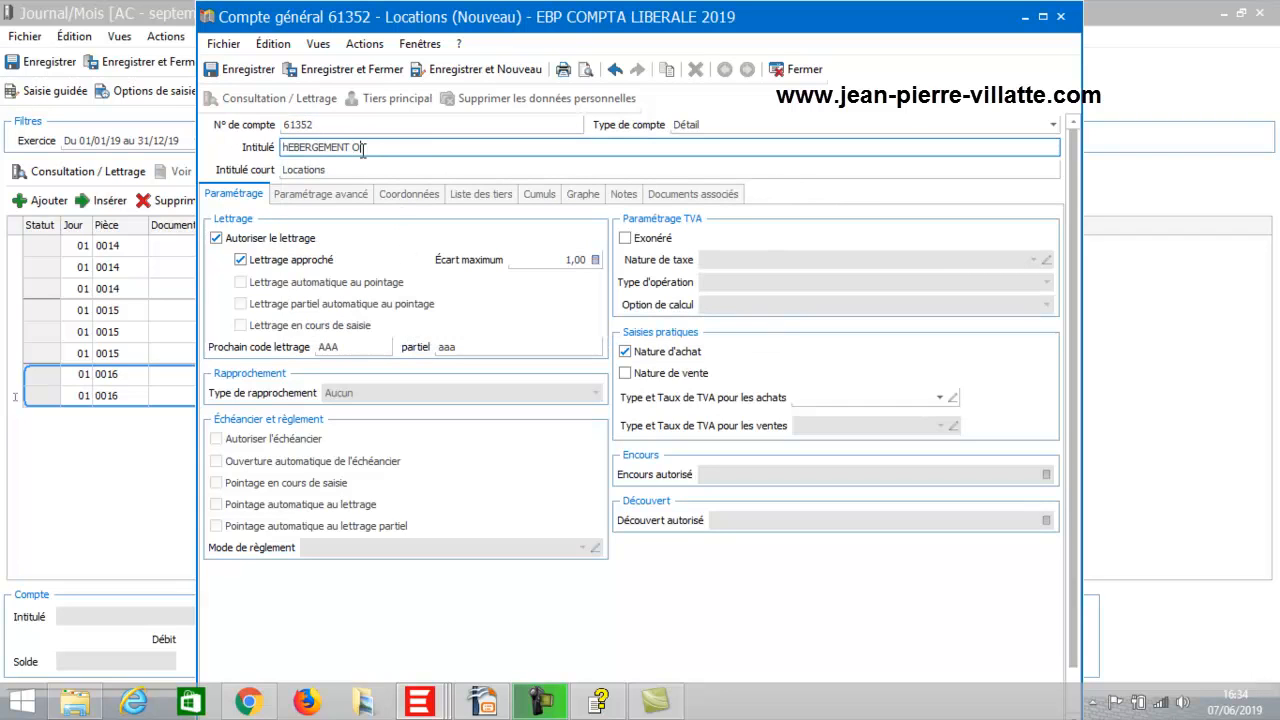
pyautogui.click(345, 69)
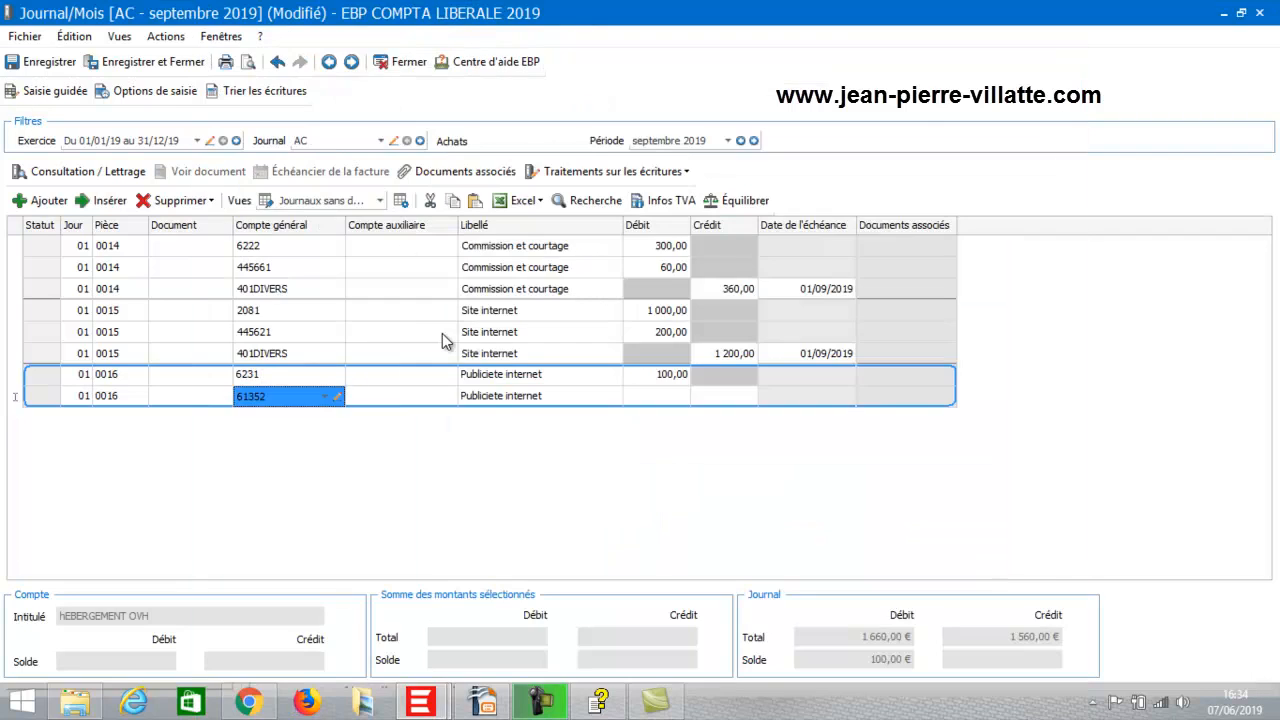
# Record a 40,00 debit on the 61352 line and open a third line.
pyautogui.click(648, 400)
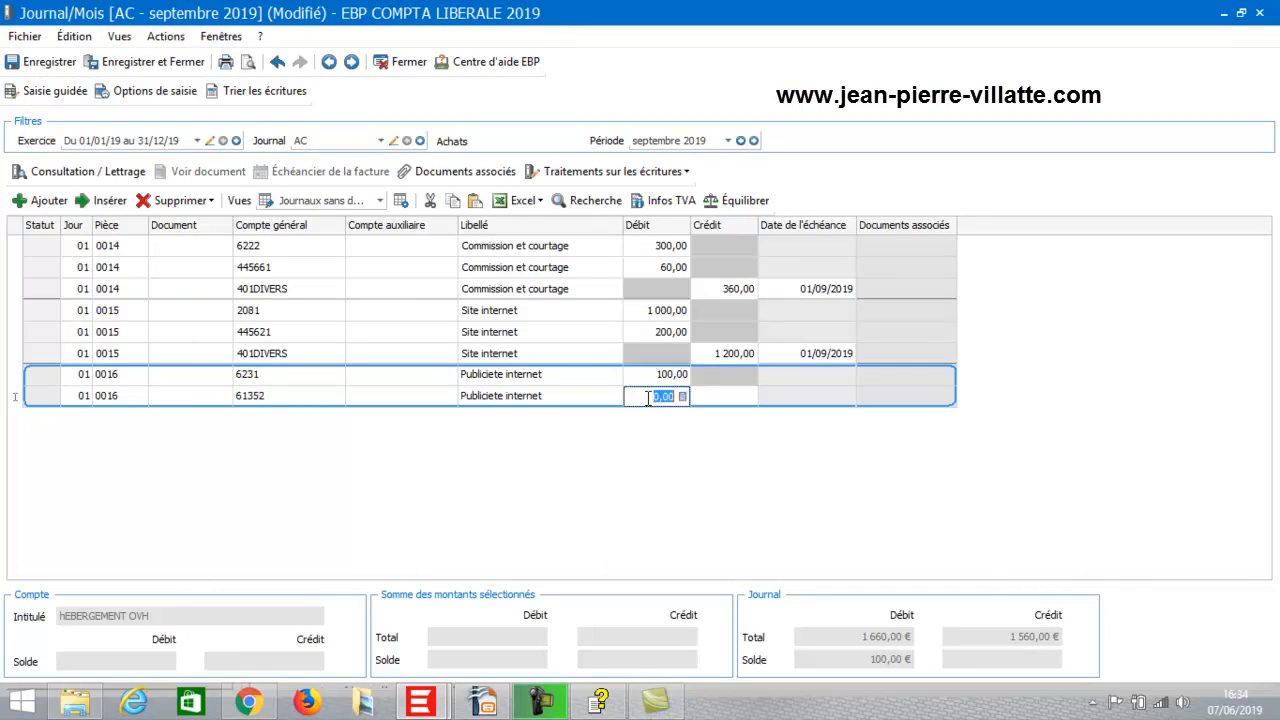
pyautogui.write('40')
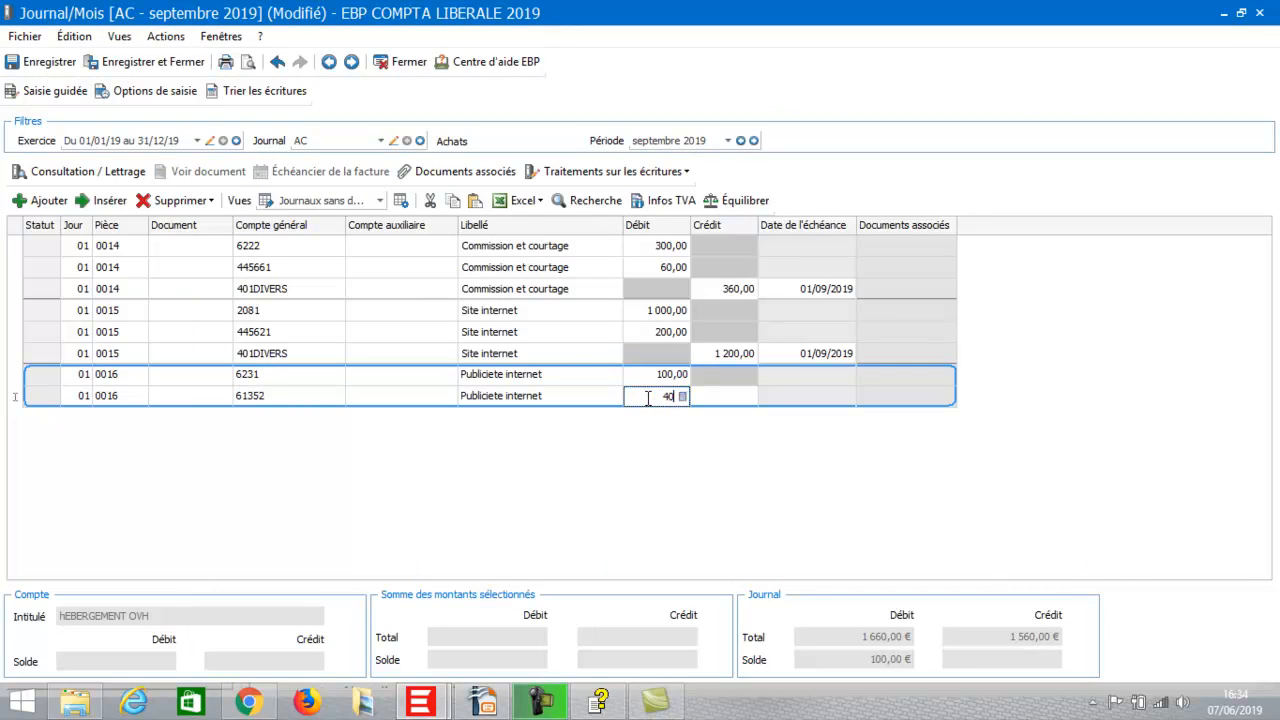
pyautogui.press('Return')
pyautogui.press('Return')
pyautogui.press('Return')
pyautogui.press('Return')
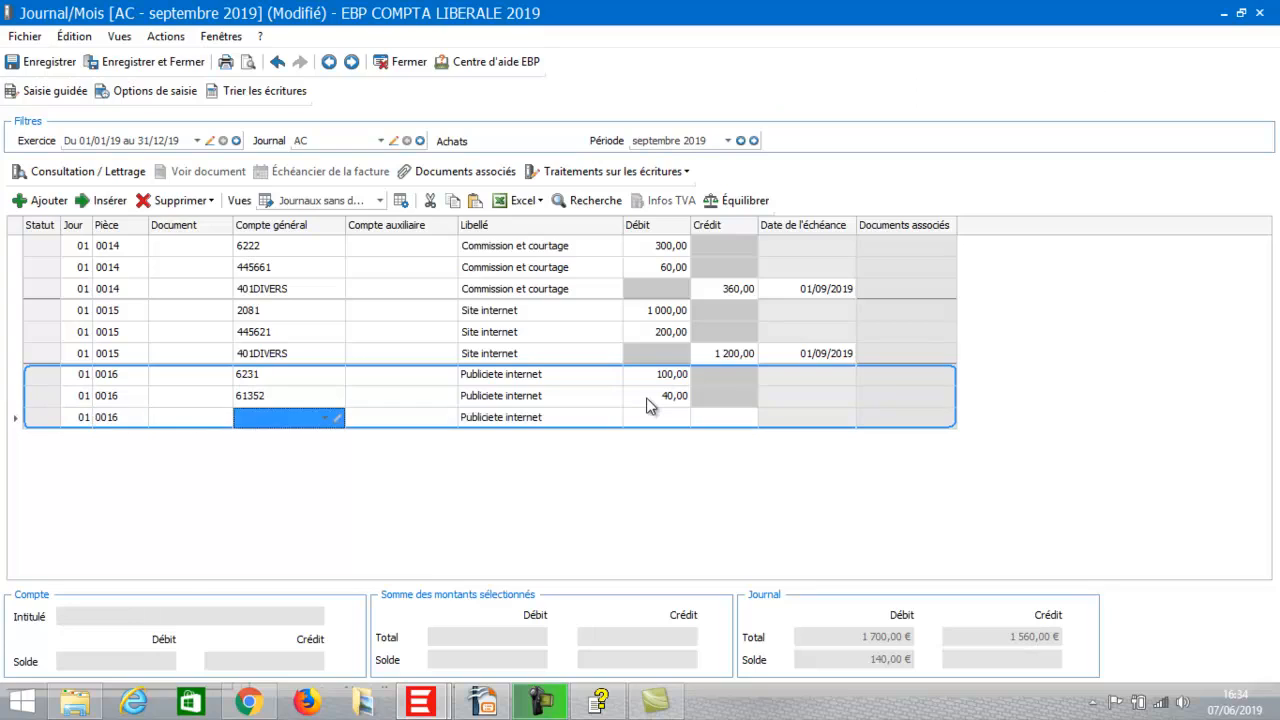
# Create account 6511 'REdevances pour concessions licences etvaleurs similaires' on the third 0016 line.
pyautogui.click(267, 420)
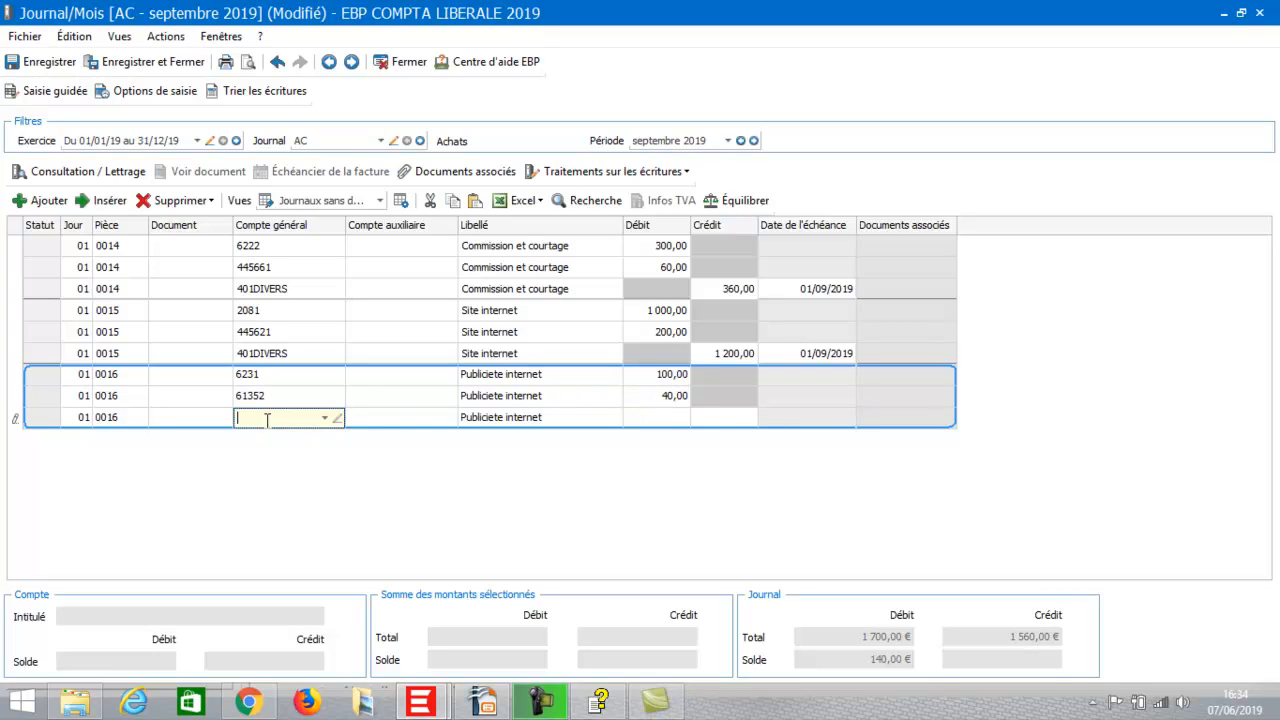
pyautogui.write('651')
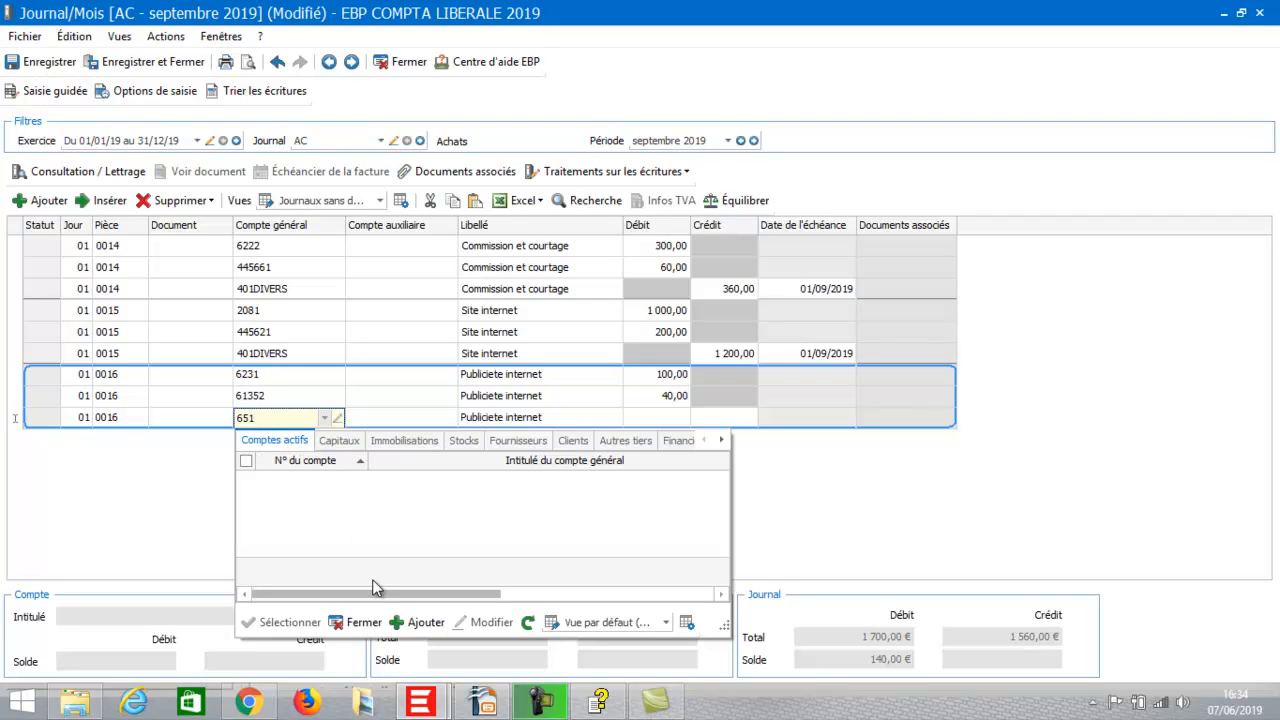
pyautogui.click(420, 622)
pyautogui.click(373, 147)
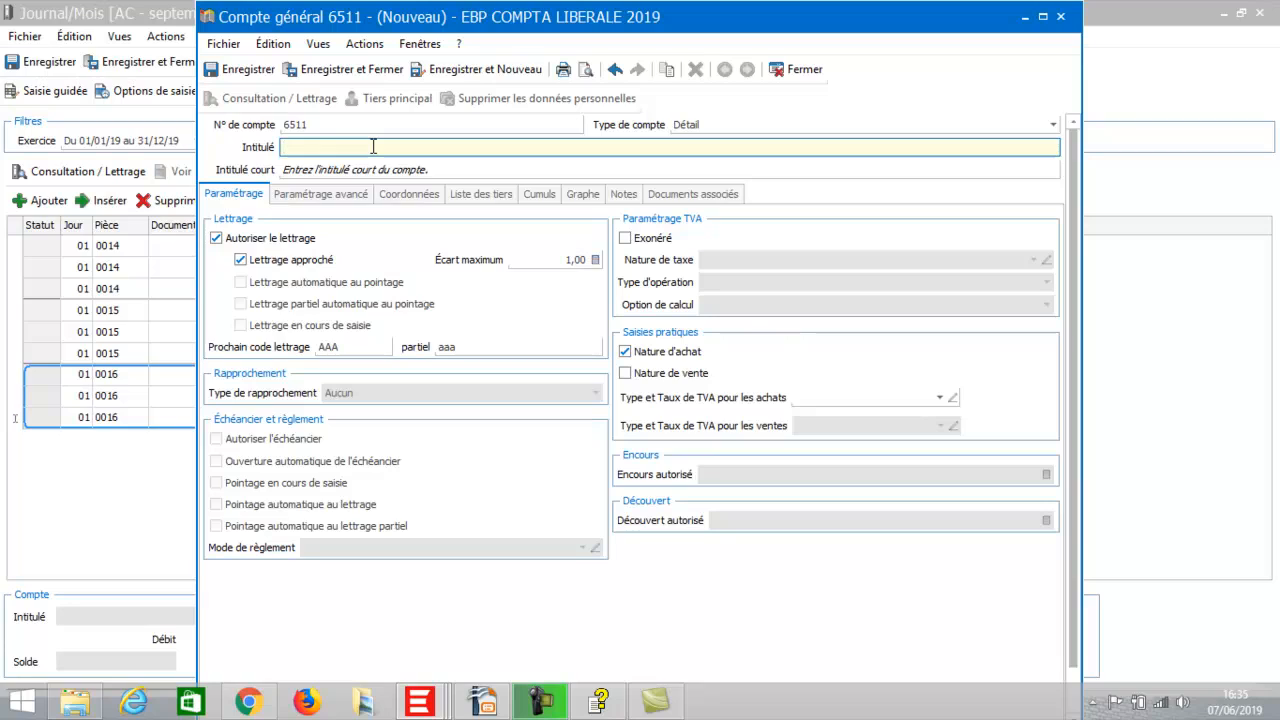
pyautogui.write('REdevance')
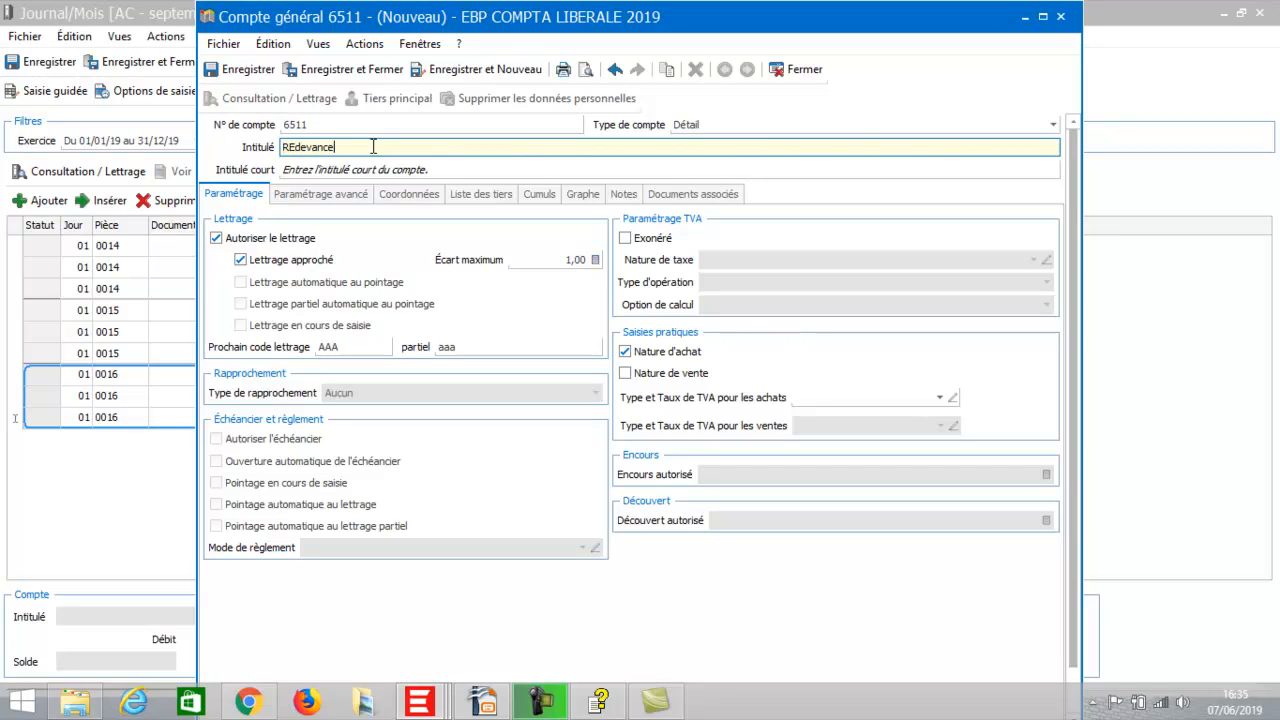
pyautogui.write('s pour concessions licences')
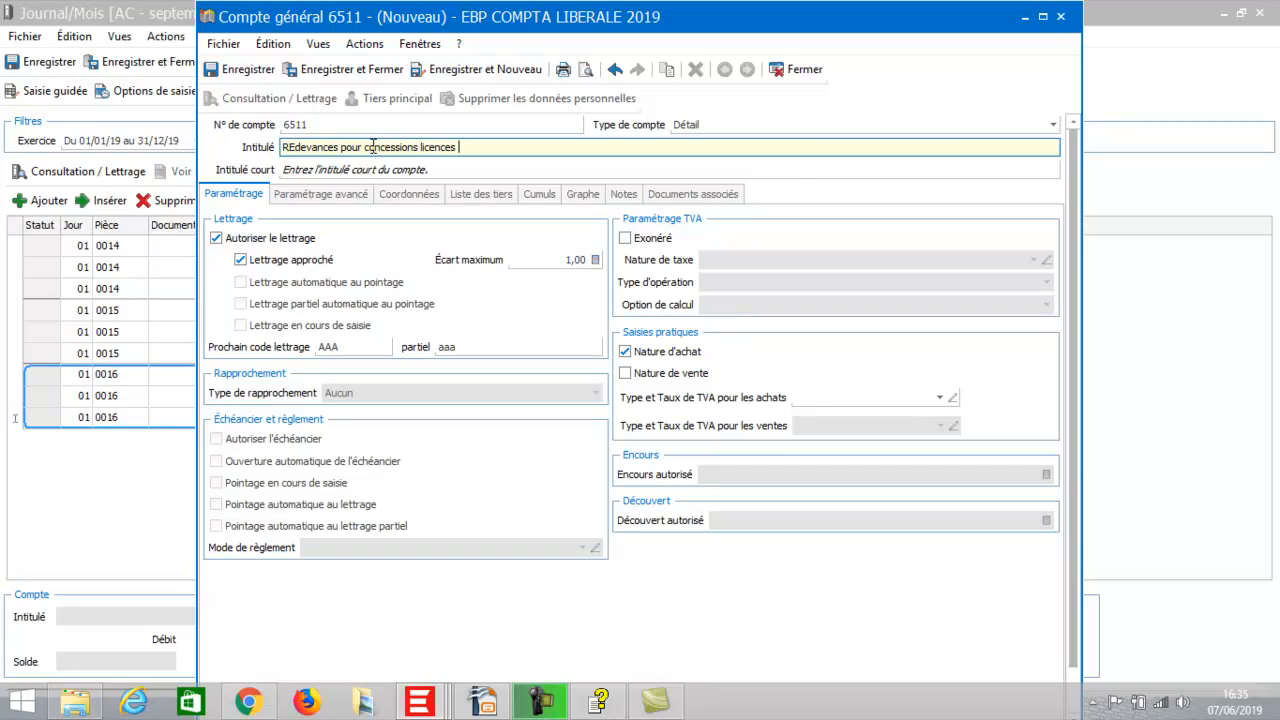
pyautogui.write('  etvaleurs similaires')
pyautogui.click(346, 68)
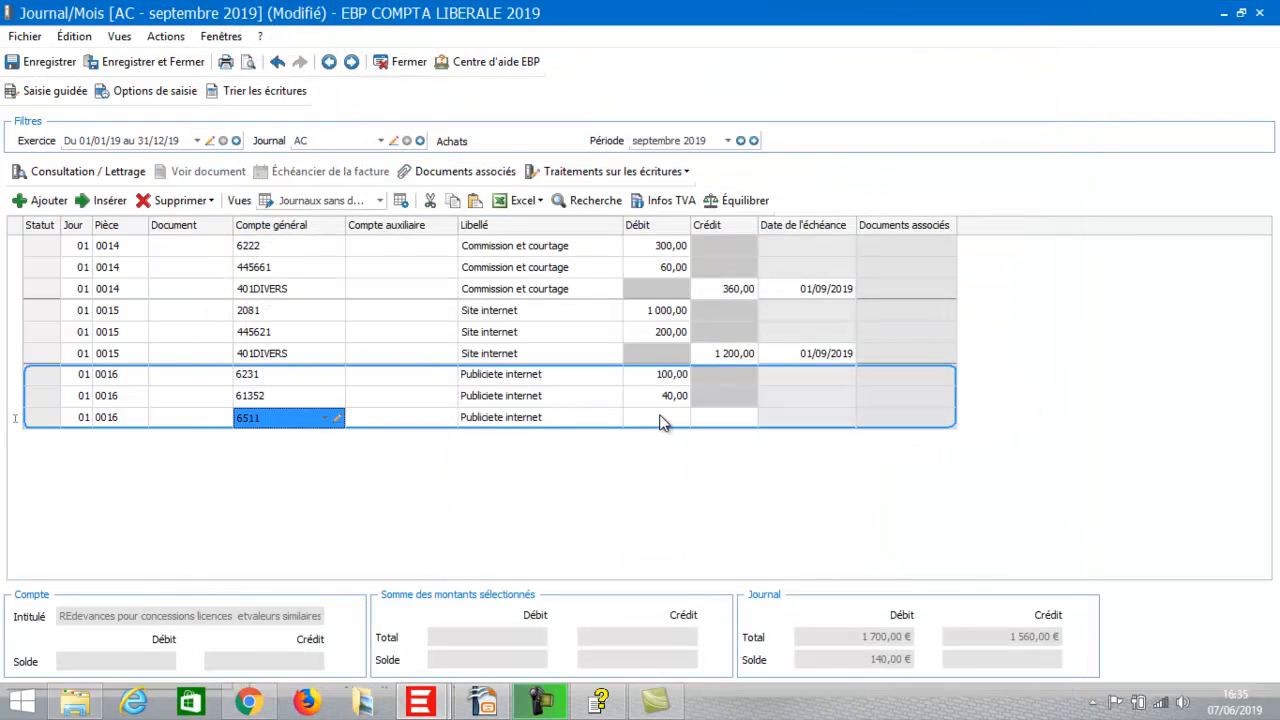
# Debit 10,00 to 6511 and add a 2,00 VAT line on account 445661.
pyautogui.click(659, 416)
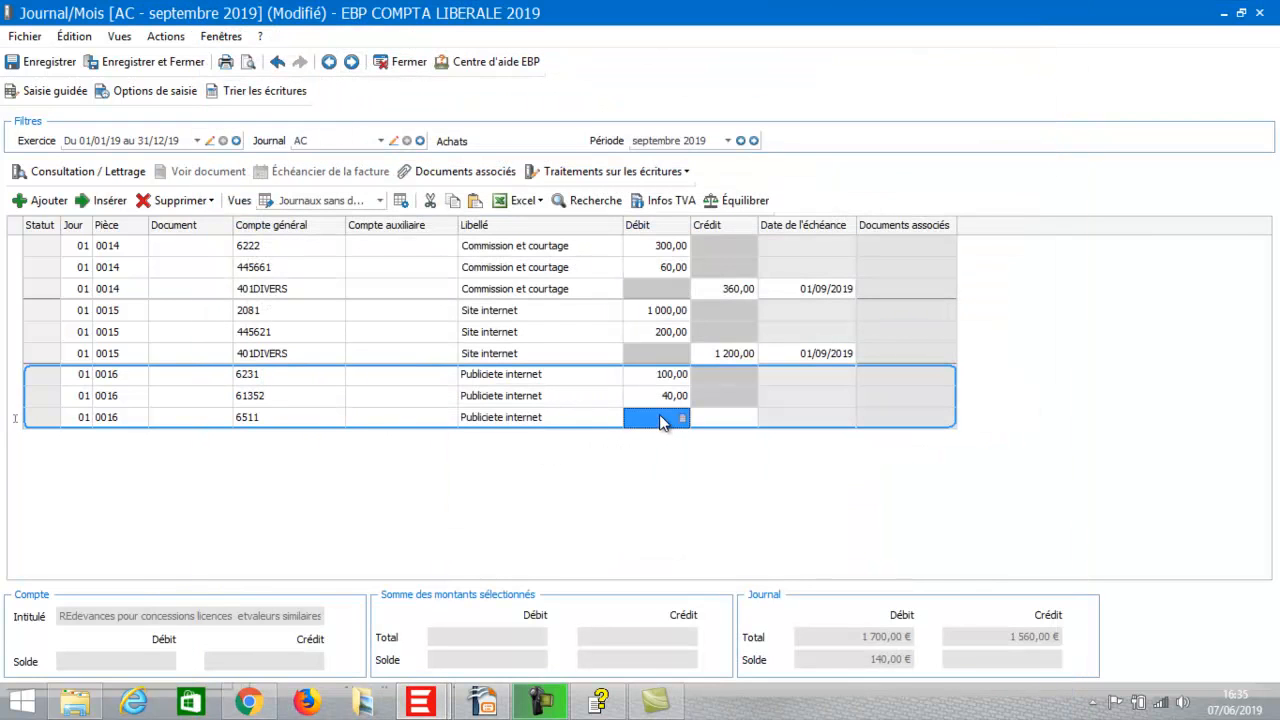
pyautogui.click(659, 416)
pyautogui.write('10')
pyautogui.press('Return')
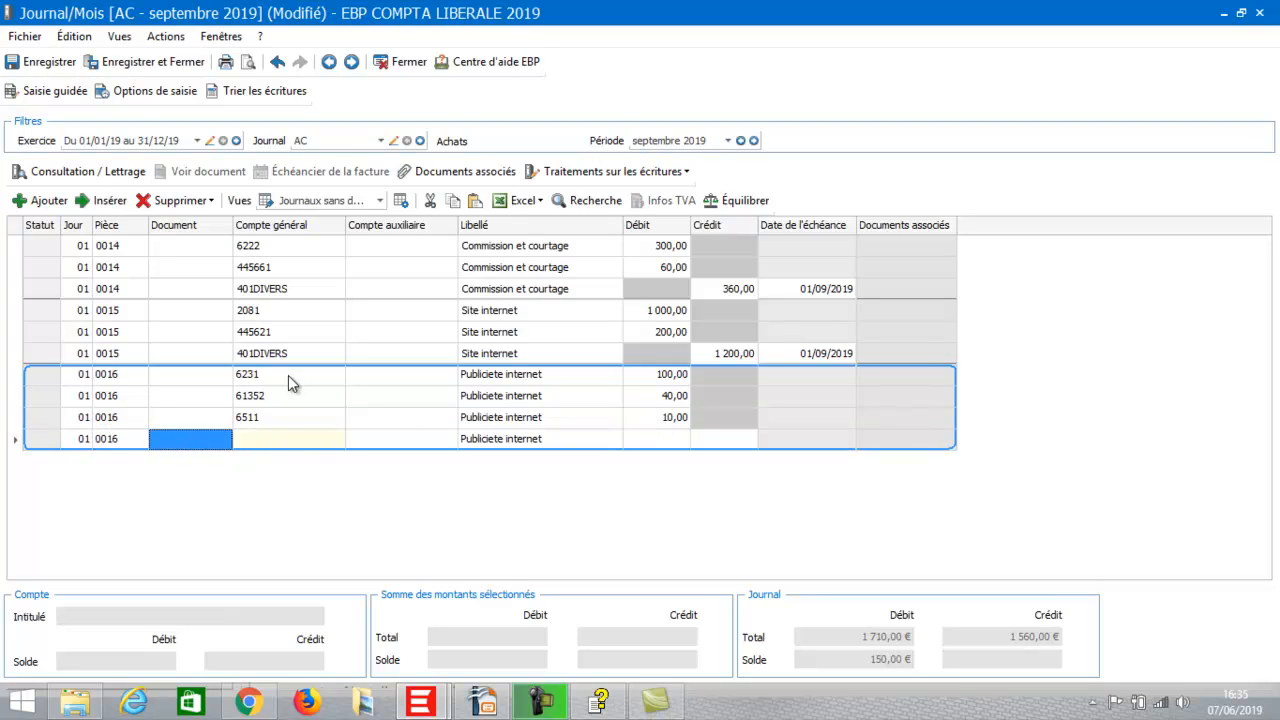
pyautogui.click(254, 440)
pyautogui.click(254, 440)
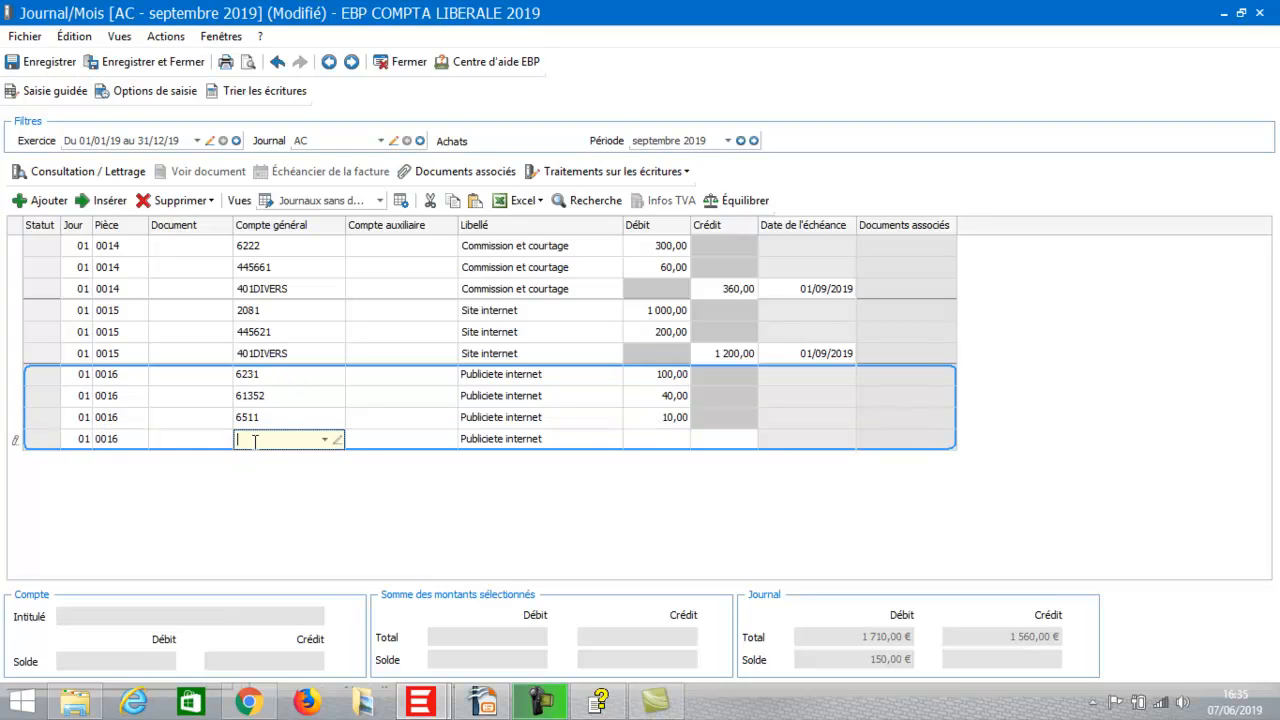
pyautogui.write('44566')
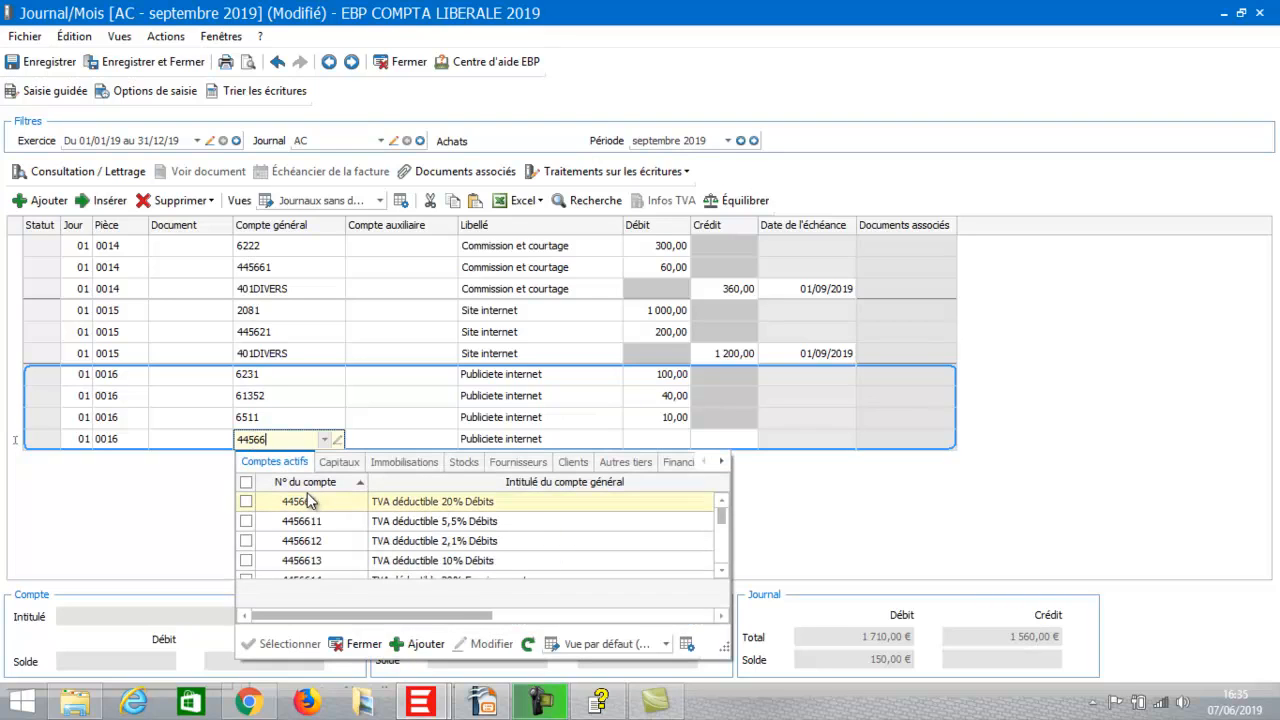
pyautogui.doubleClick(309, 501)
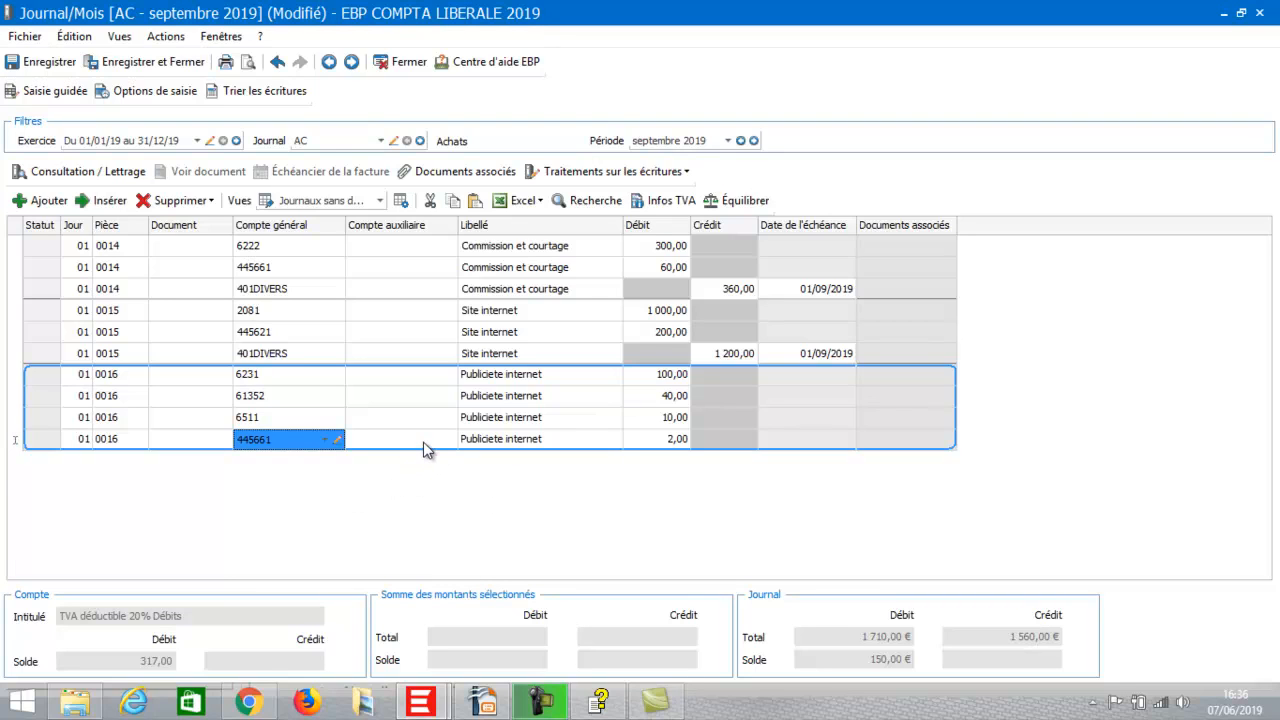
pyautogui.press('Return')
pyautogui.press('Return')
pyautogui.press('Return')
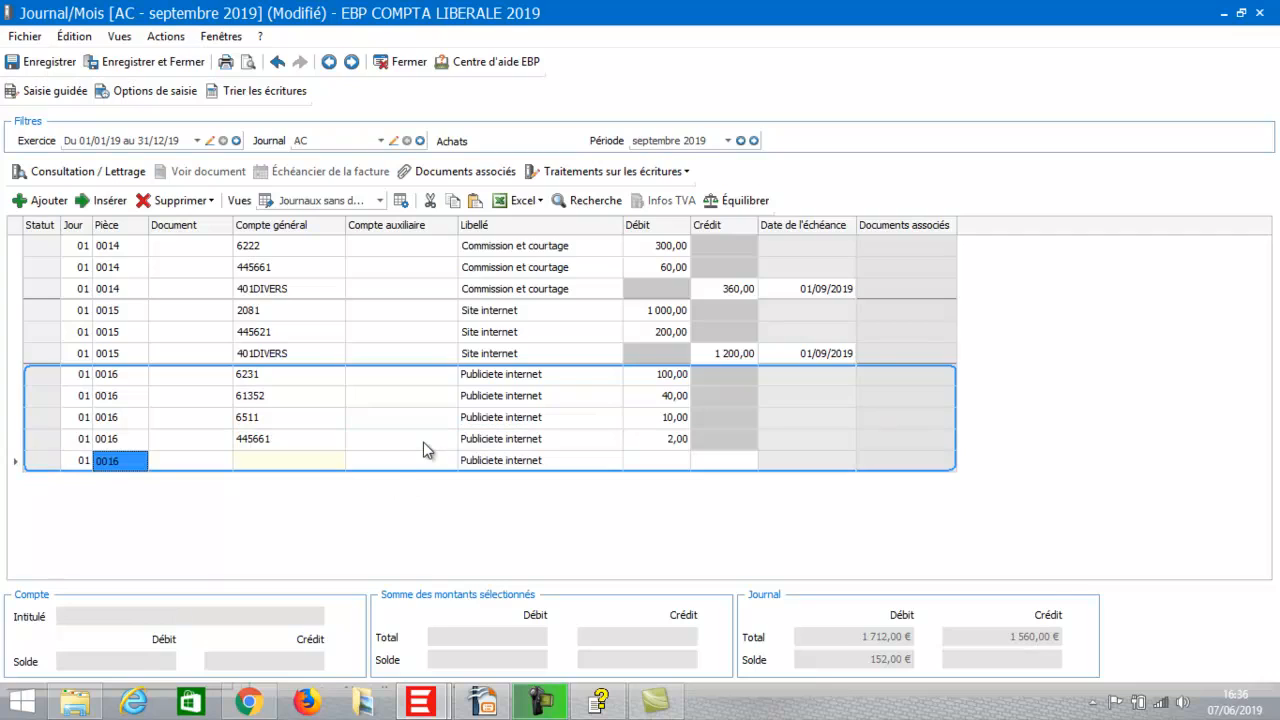
# Balance entry 0016 with a 152,00 credit to supplier account 401DIVERS.
pyautogui.click(288, 461)
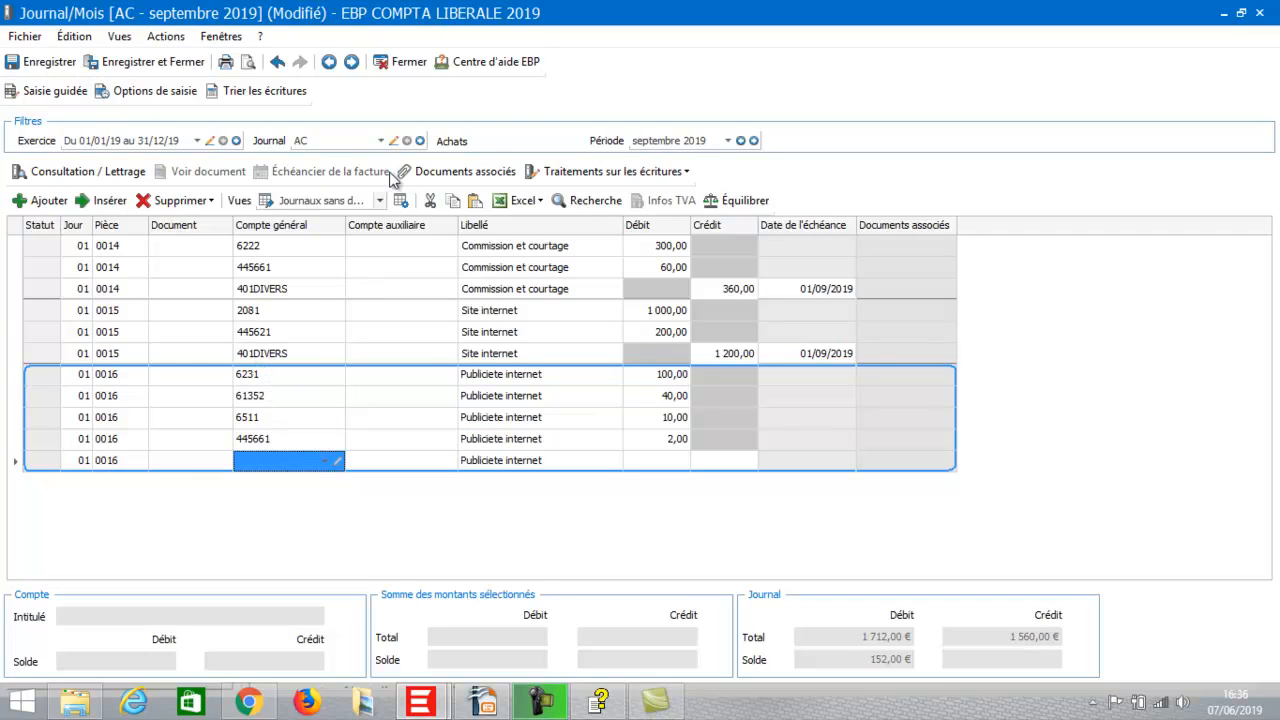
pyautogui.click(258, 463)
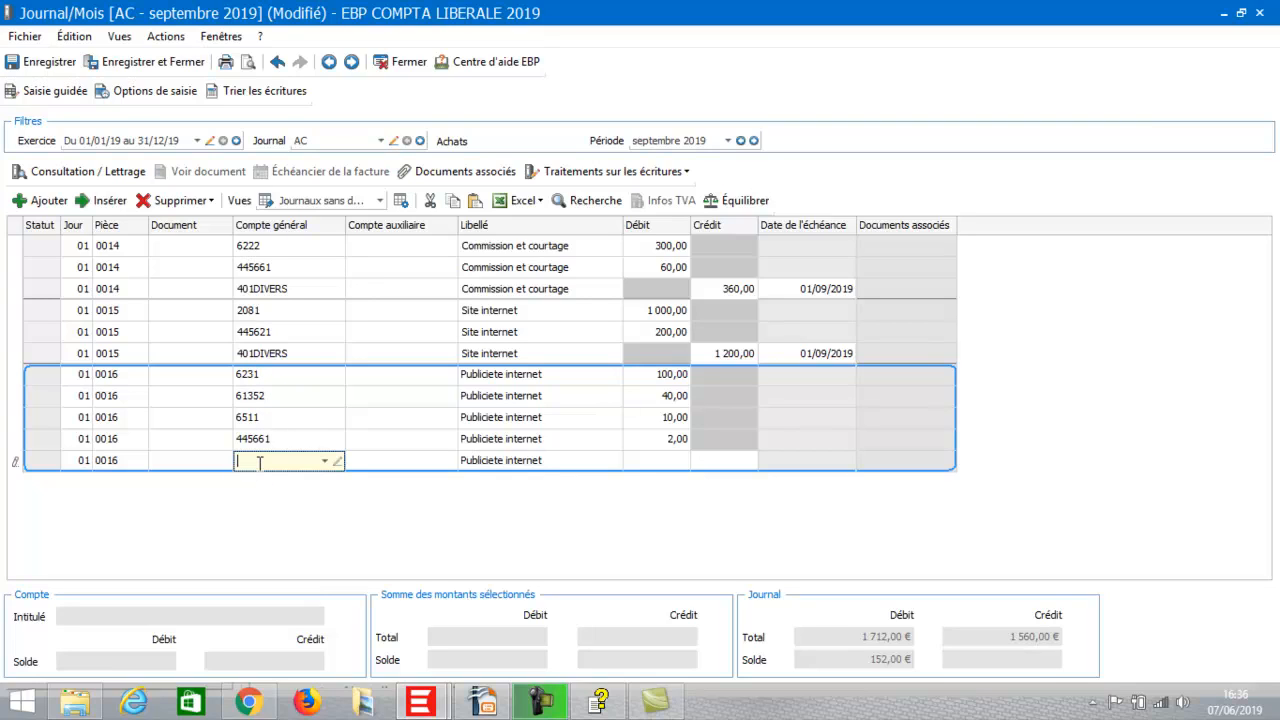
pyautogui.write('401DIVERS')
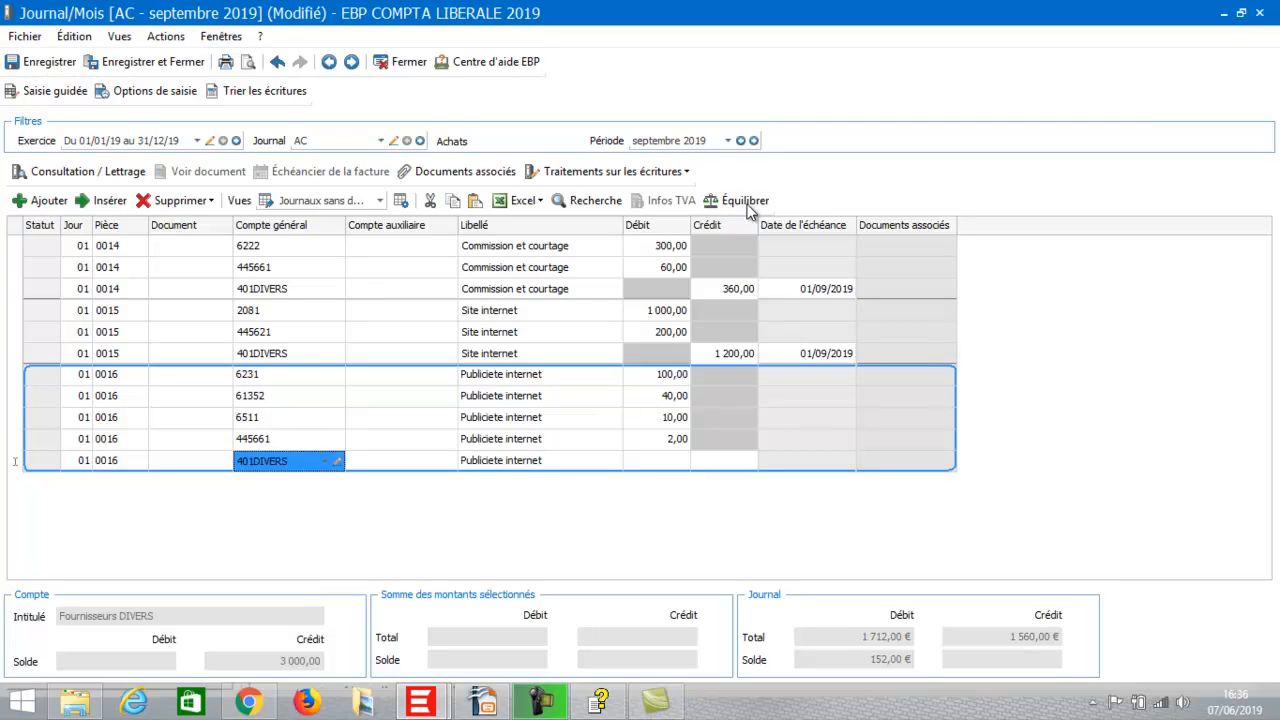
pyautogui.click(748, 198)
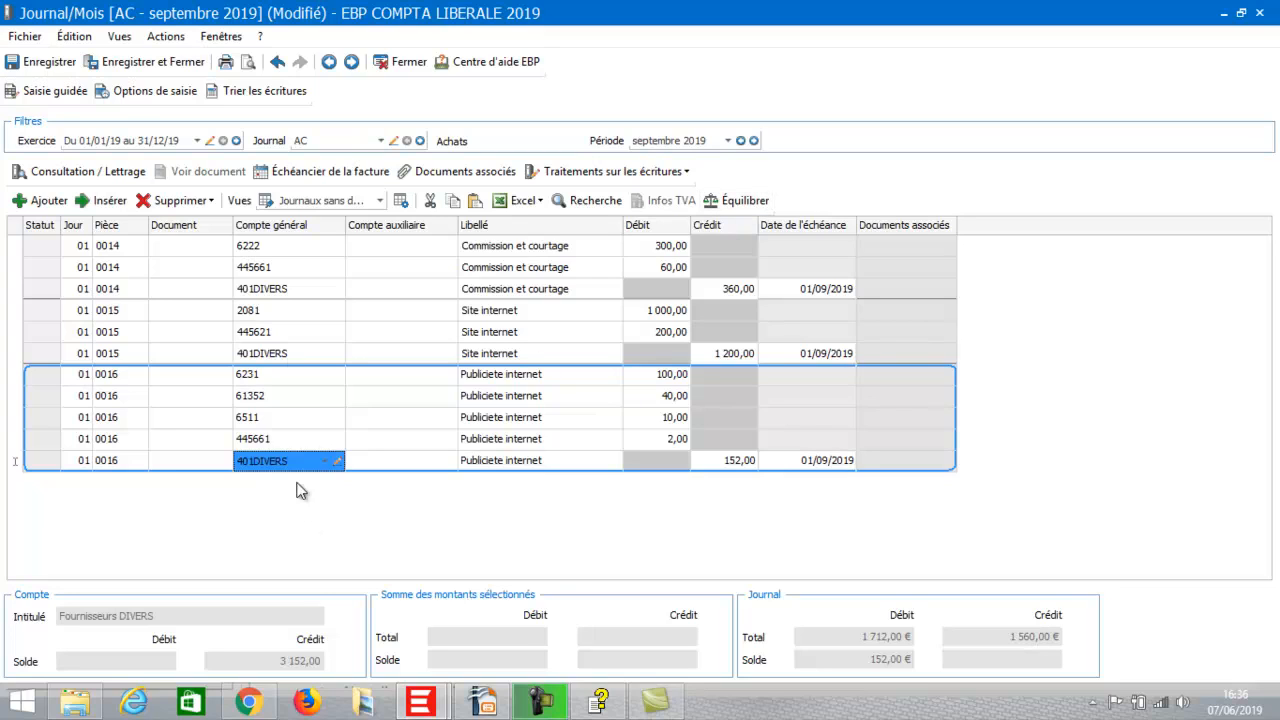
pyautogui.click(381, 141)
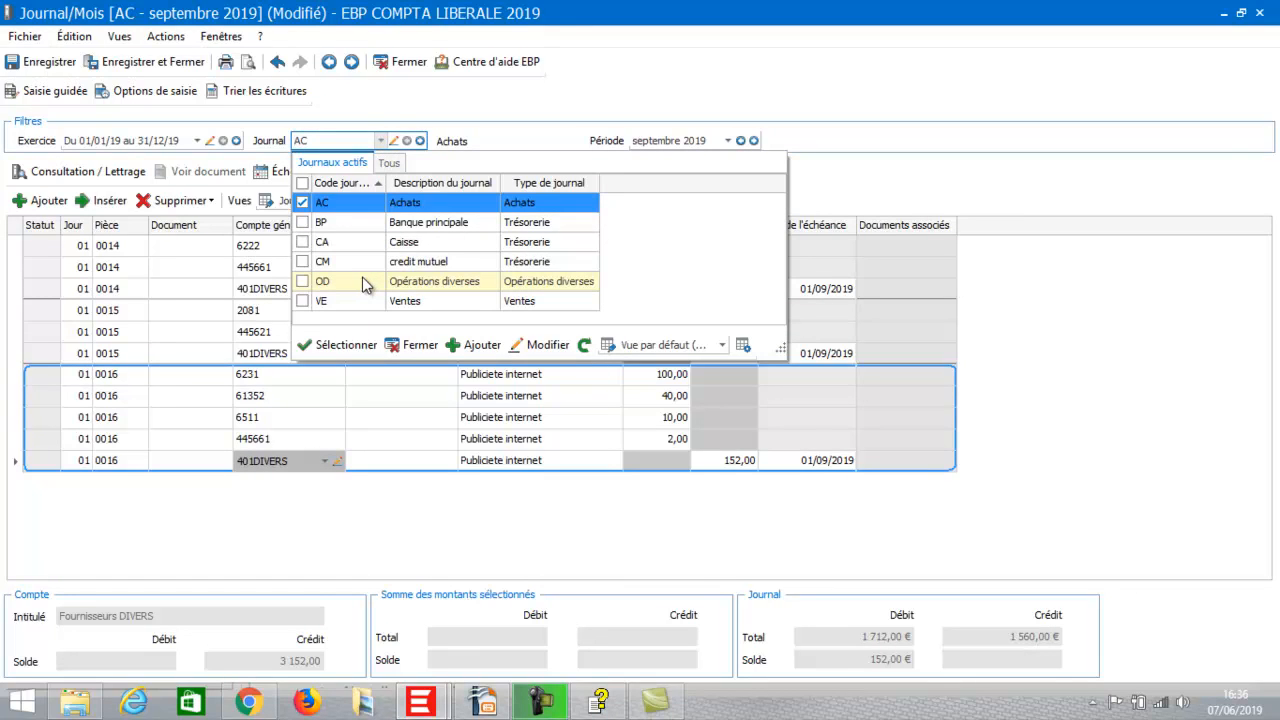
# Switch to the BP journal, saving AC changes, then delete a started 401DIVERS test line.
pyautogui.click(360, 221)
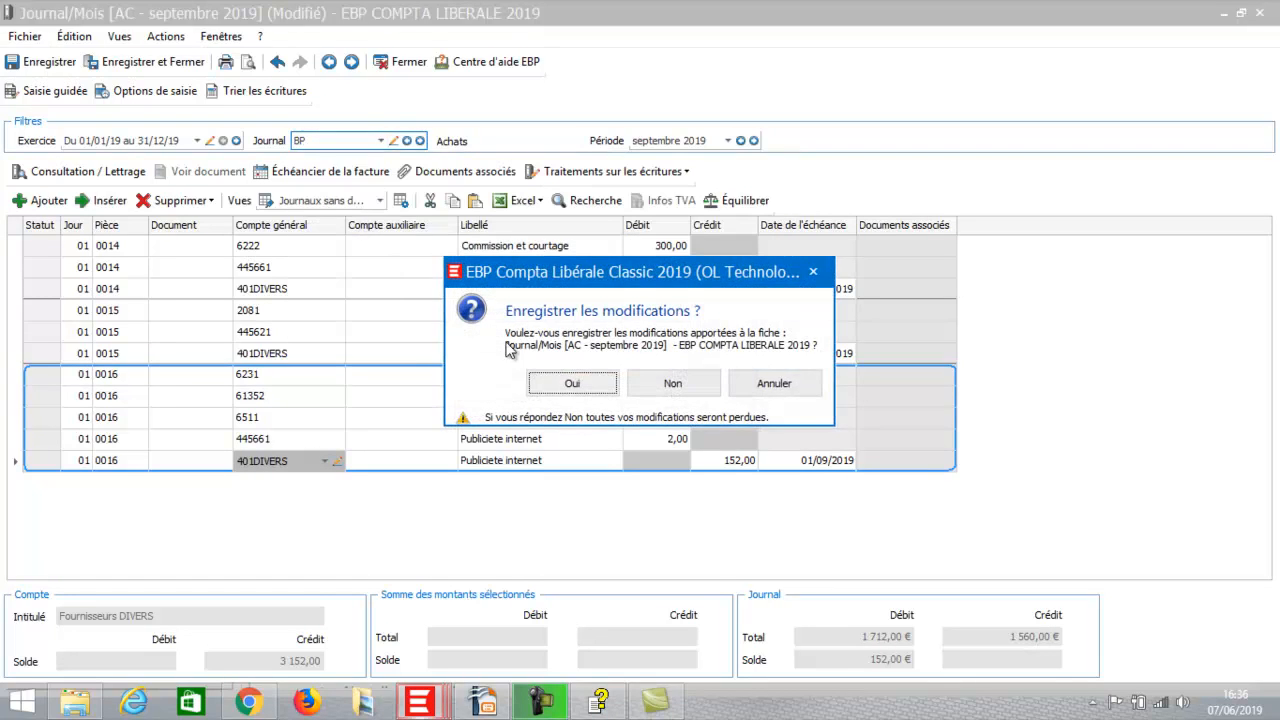
pyautogui.click(680, 383)
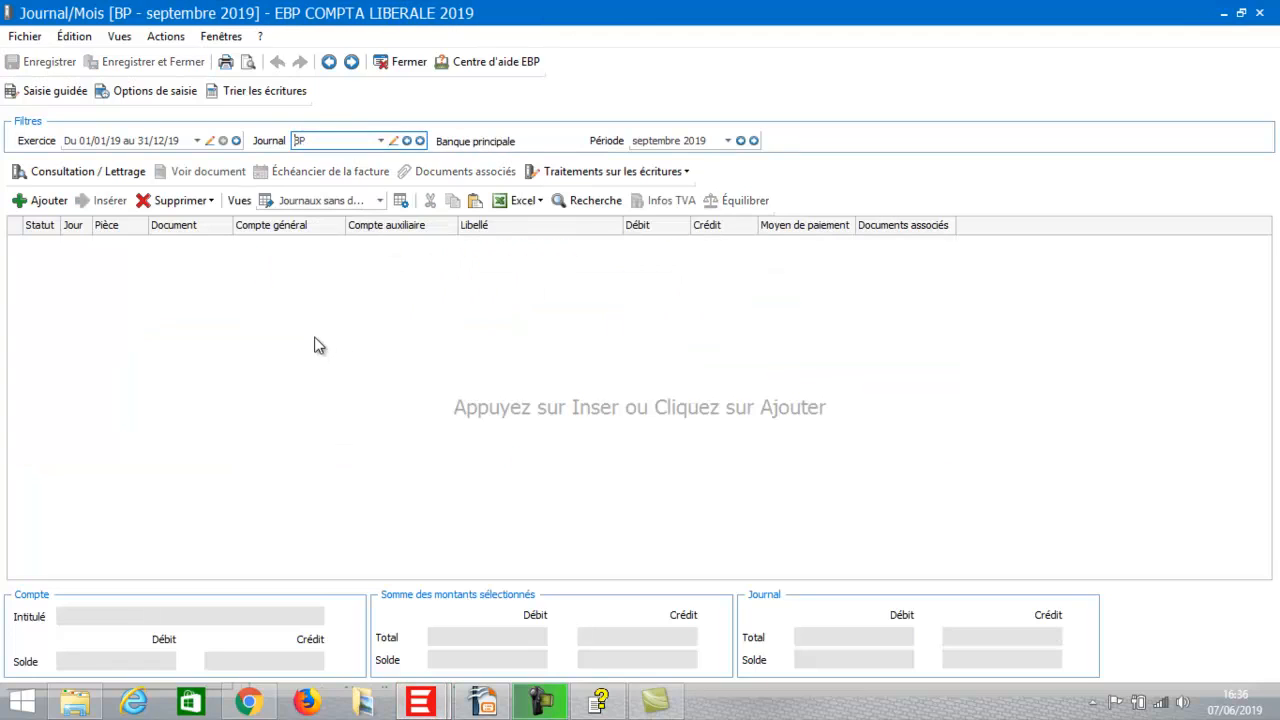
pyautogui.click(42, 201)
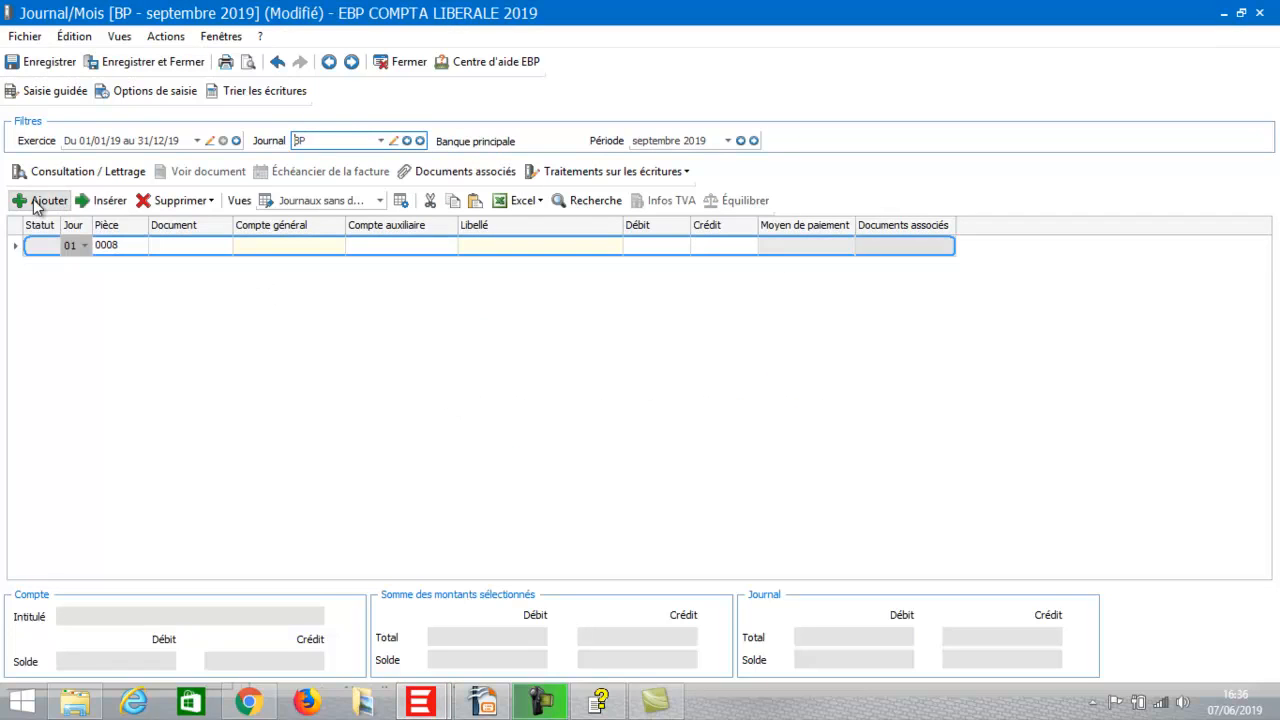
pyautogui.click(268, 252)
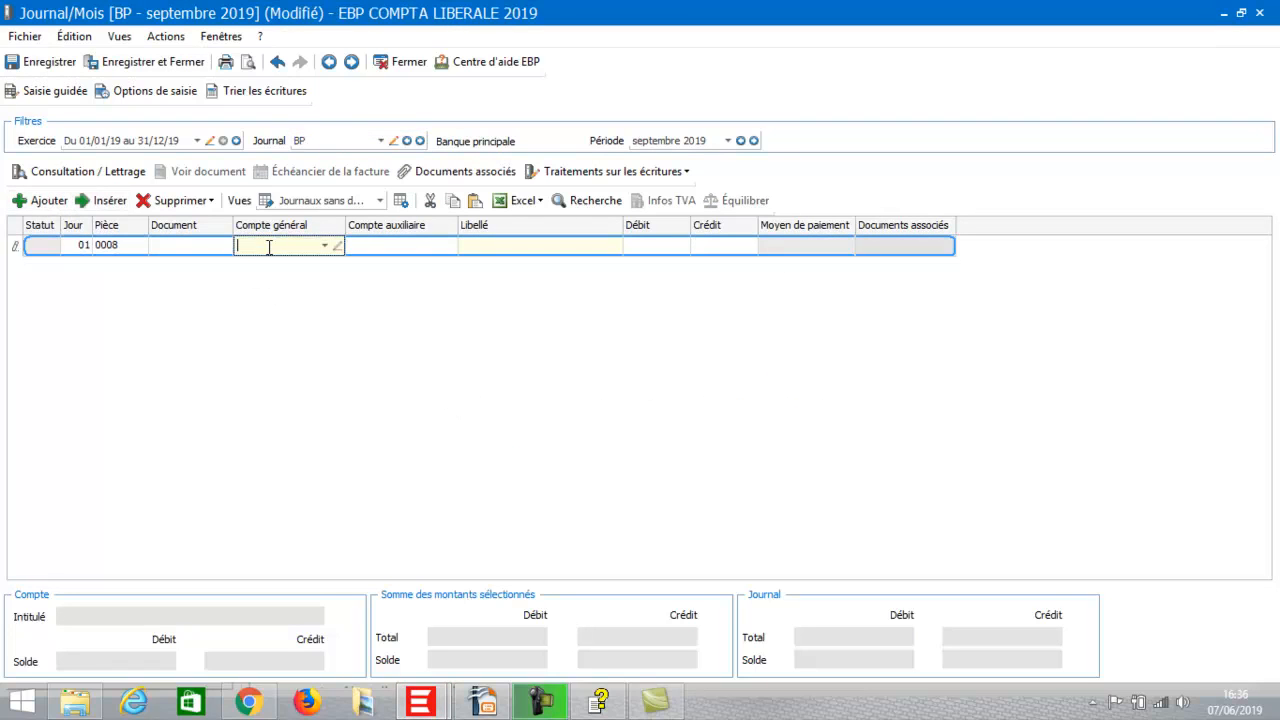
pyautogui.write('401')
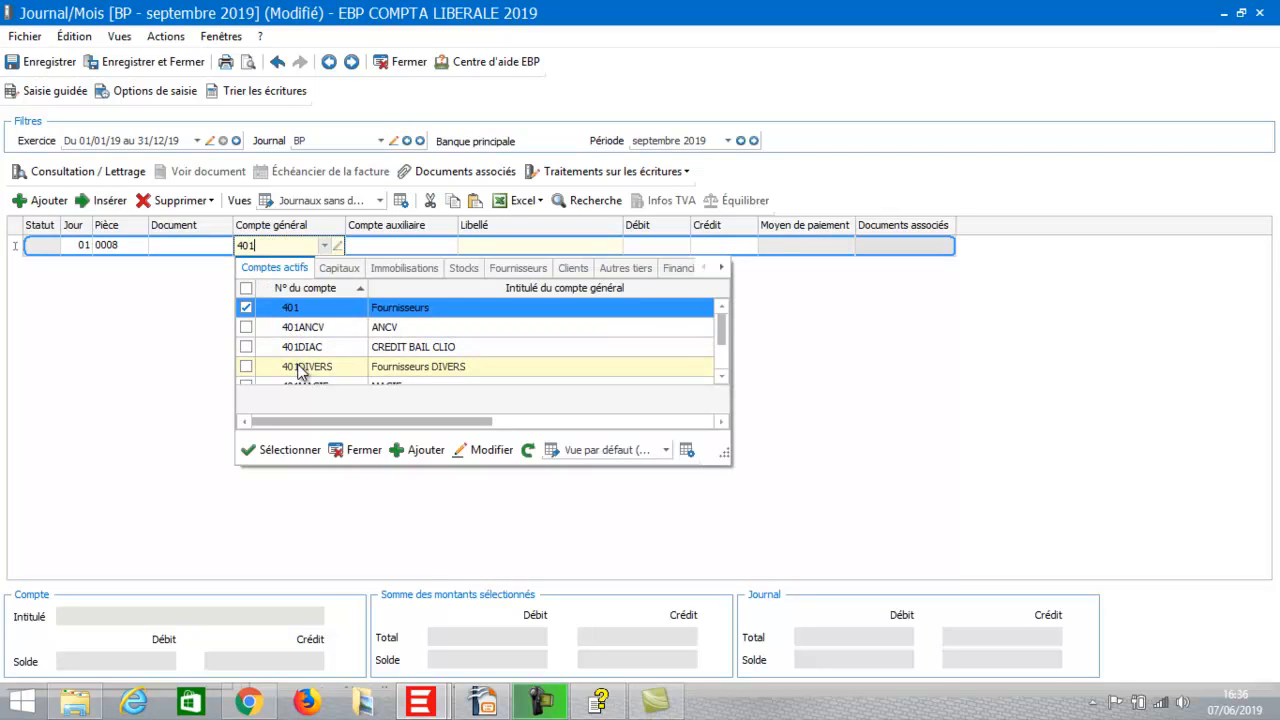
pyautogui.doubleClick(300, 370)
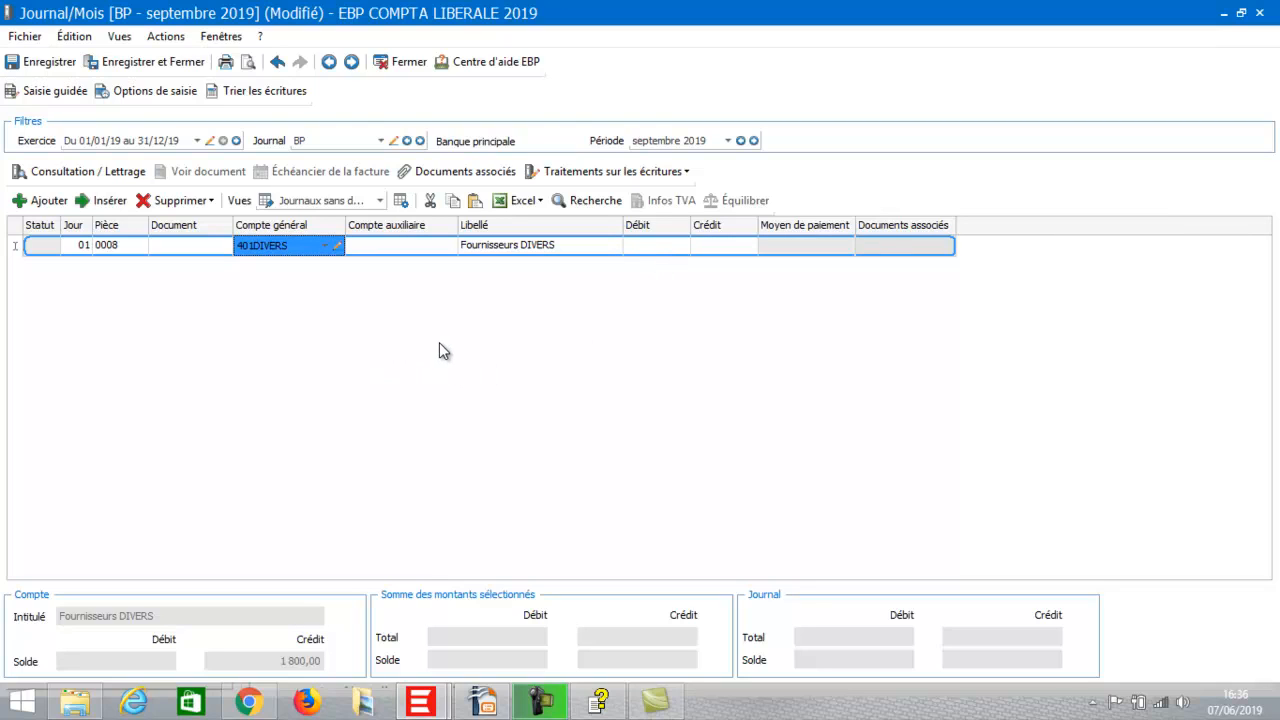
pyautogui.click(178, 200)
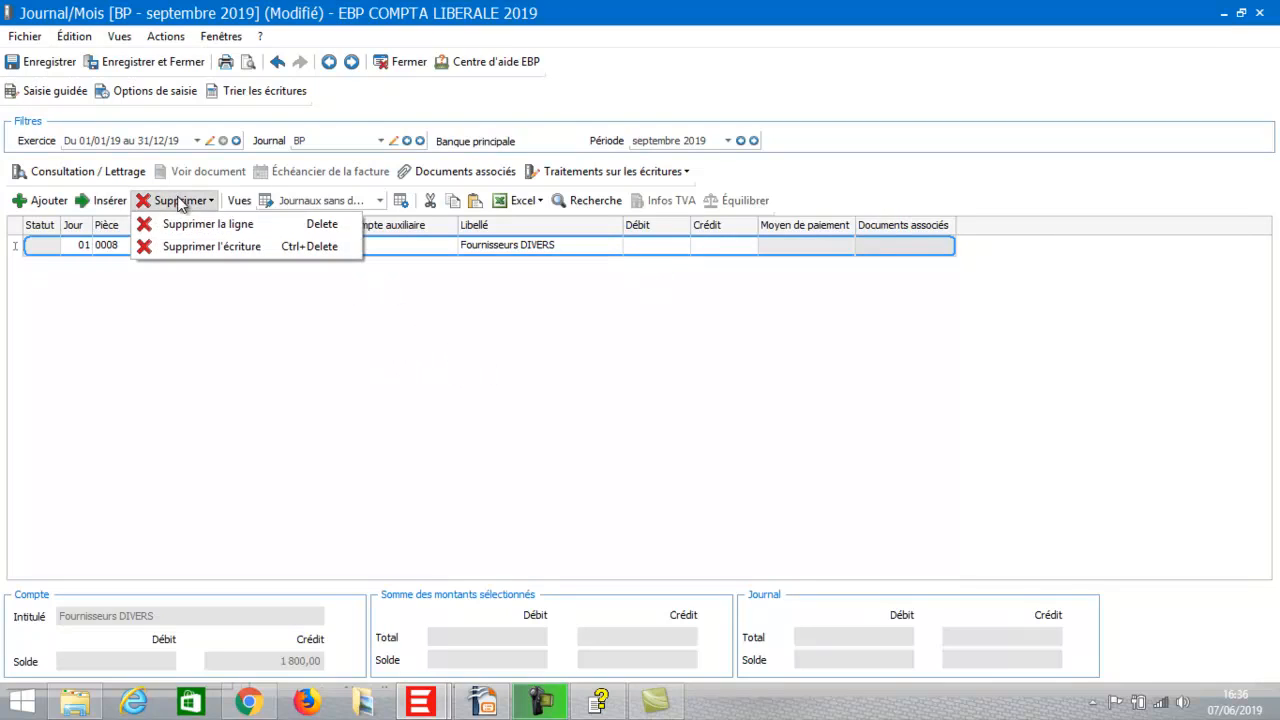
pyautogui.click(193, 228)
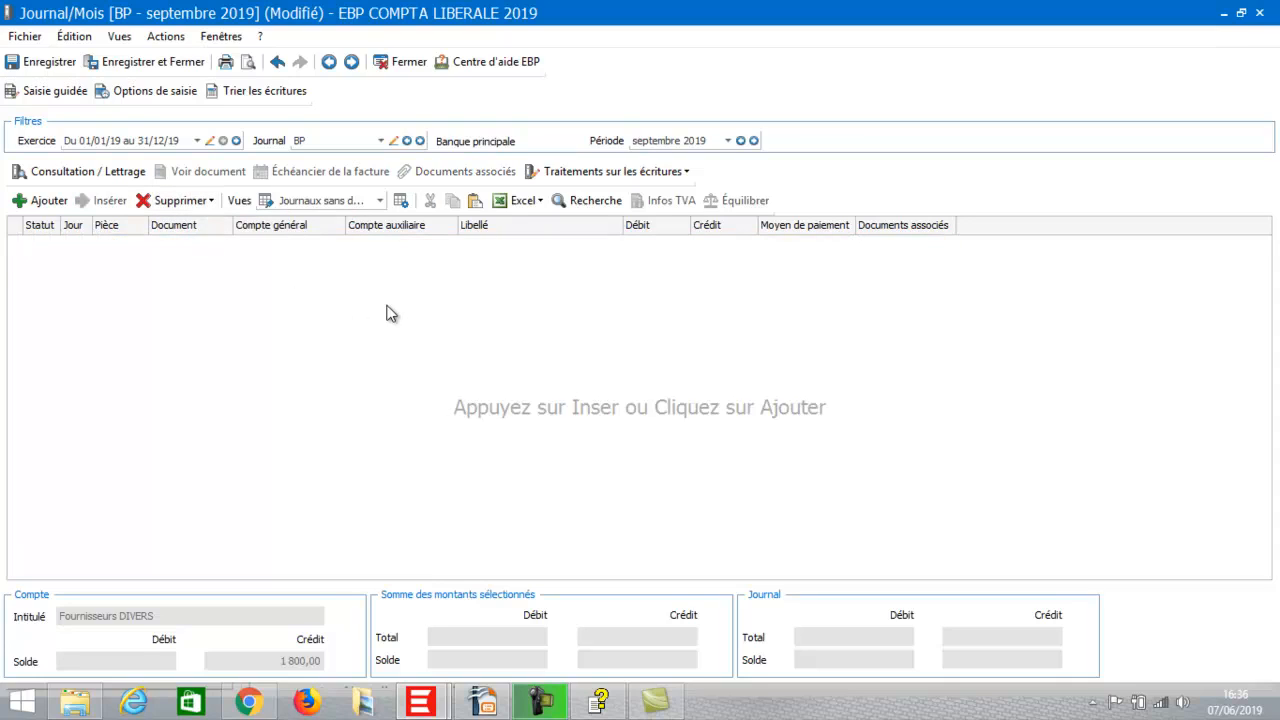